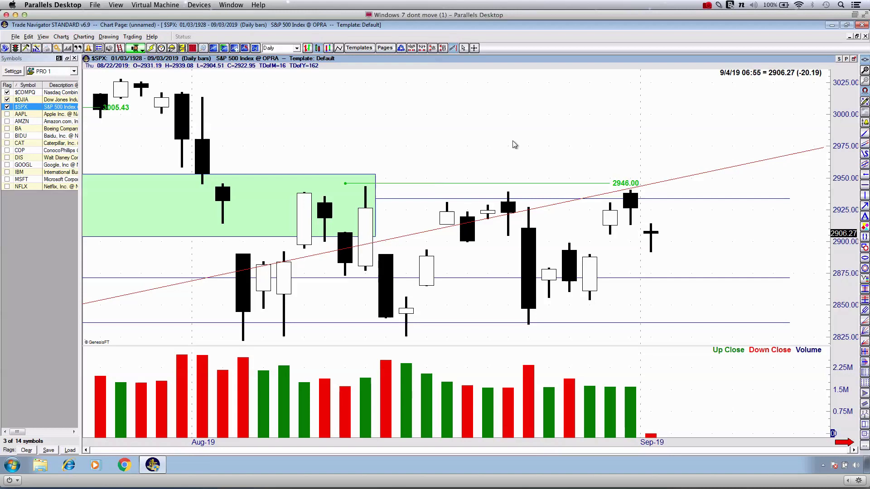
Examine the S&P 500 daily candles from August to early September at closer and wider ranges
{"action": "key", "text": "Up"}
{"action": "key", "text": "Up"}
{"action": "key", "text": "Up"}
{"action": "key", "text": "Up"}
{"action": "key", "text": "Up"}
{"action": "key", "text": "Up"}
{"action": "key", "text": "Up"}
{"action": "key", "text": "Up"}
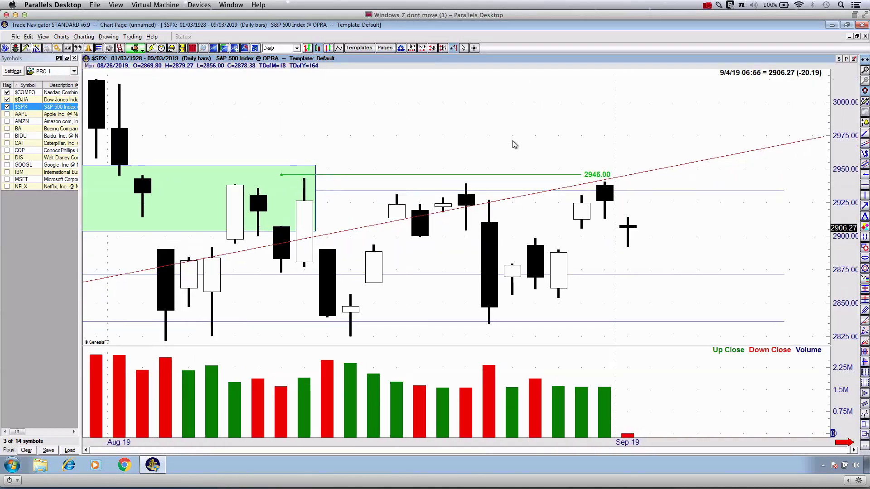
{"action": "key", "text": "Up"}
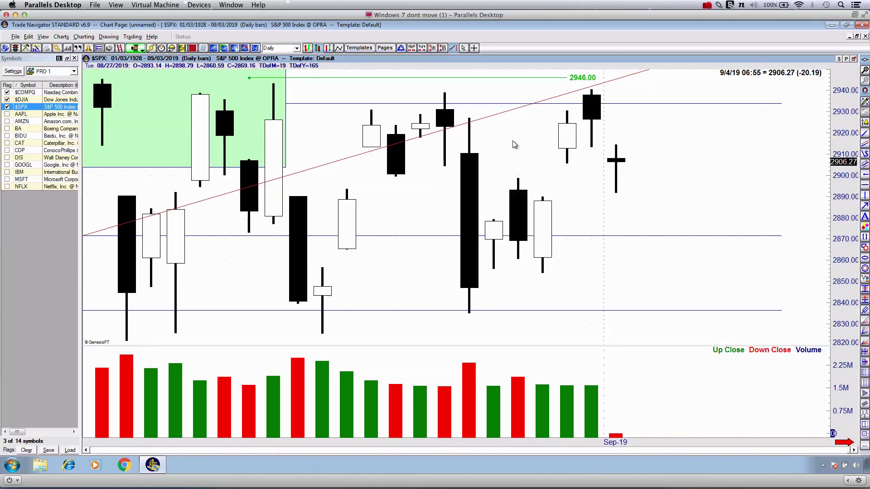
{"action": "key", "text": "Up"}
{"action": "key", "text": "Up"}
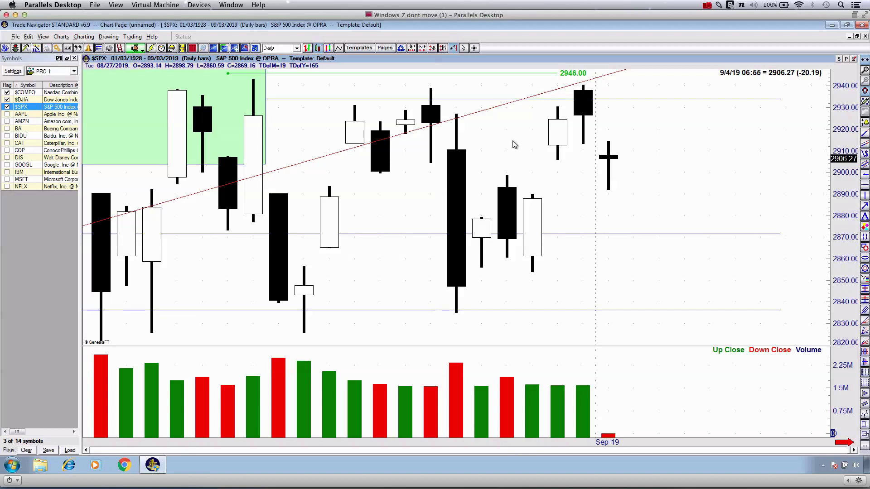
{"action": "key", "text": "Down"}
{"action": "key", "text": "Down"}
{"action": "key", "text": "Down"}
{"action": "key", "text": "Down"}
{"action": "key", "text": "Down"}
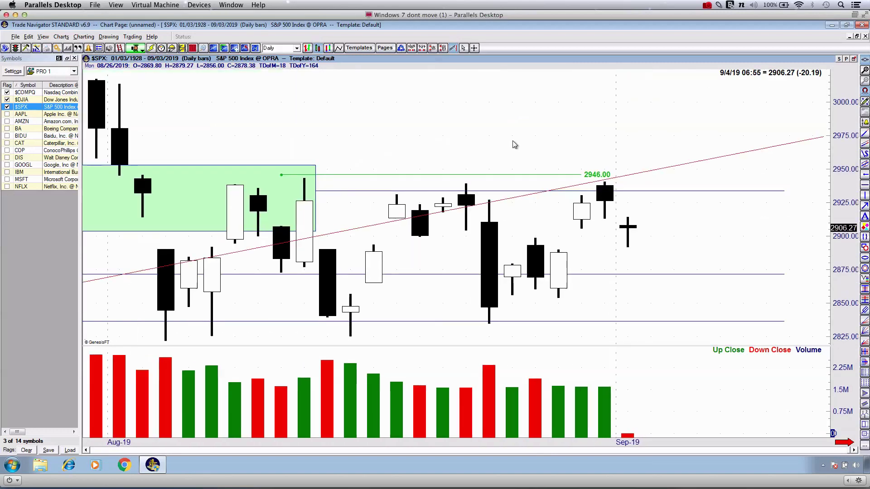
{"action": "scroll", "coordinate": [515, 144], "scroll_direction": "up", "scroll_amount": 2}
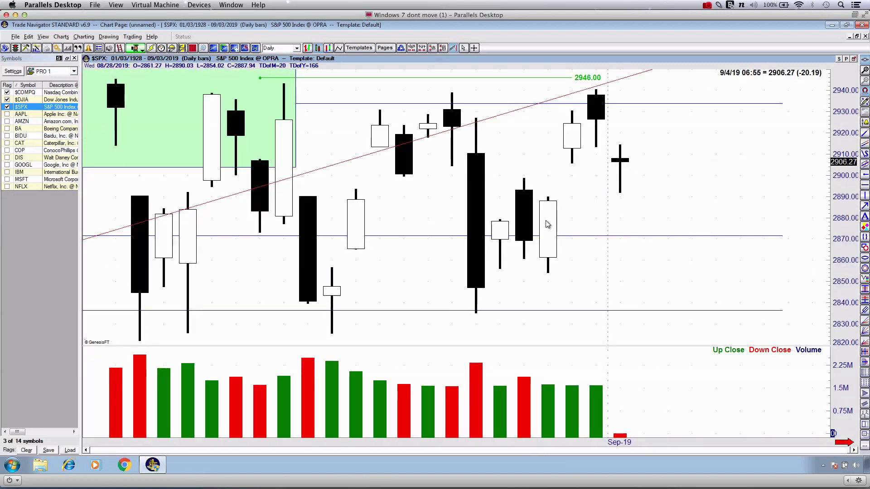
Make short red pen marks at the lows of the August 28 and August 29 candles, and clear them
{"action": "key", "text": "ctrl+2"}
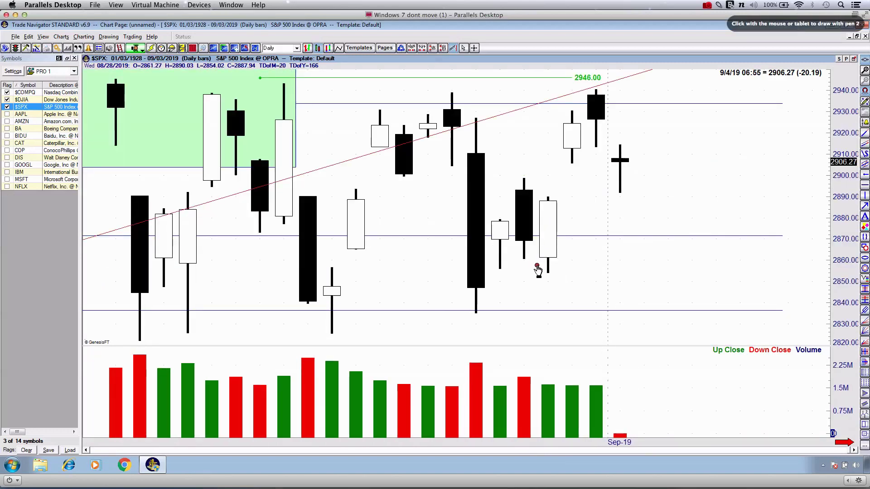
{"action": "left_click_drag", "start_coordinate": [544, 280], "coordinate": [550, 280]}
{"action": "left_click_drag", "start_coordinate": [559, 158], "coordinate": [563, 158]}
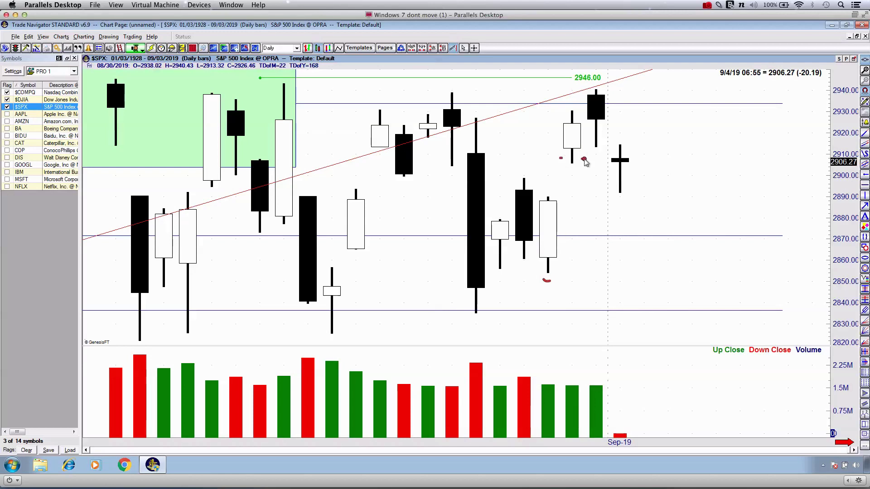
{"action": "key", "text": "Escape"}
Mark the August 28 high, the August 29 low and the mid-August candles in red, and clear the marks
{"action": "key", "text": "ctrl+2"}
{"action": "left_click_drag", "start_coordinate": [540, 198], "coordinate": [557, 198]}
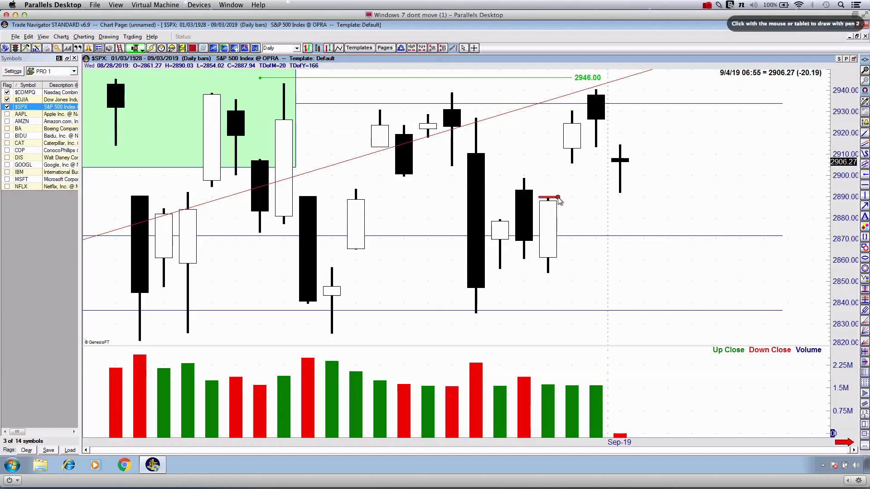
{"action": "left_click_drag", "start_coordinate": [553, 160], "coordinate": [596, 160]}
{"action": "left_click_drag", "start_coordinate": [336, 229], "coordinate": [326, 221]}
{"action": "mouse_move", "coordinate": [322, 202]}
{"action": "left_mouse_down"}
{"action": "mouse_move", "coordinate": [354, 174]}
{"action": "mouse_move", "coordinate": [363, 188]}
{"action": "left_mouse_up"}
{"action": "key", "text": "Escape"}
Draw short red lines at the August 28 high, the August 29 low and above the August 30 candle, and clear them
{"action": "key", "text": "ctrl+2"}
{"action": "left_click_drag", "start_coordinate": [533, 199], "coordinate": [569, 197]}
{"action": "left_click_drag", "start_coordinate": [544, 161], "coordinate": [576, 163]}
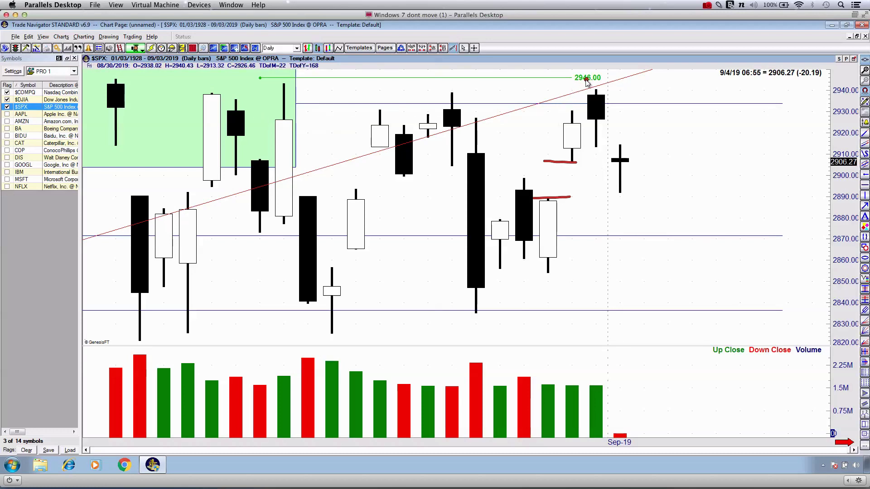
{"action": "left_click_drag", "start_coordinate": [565, 84], "coordinate": [603, 83]}
{"action": "key", "text": "Escape"}
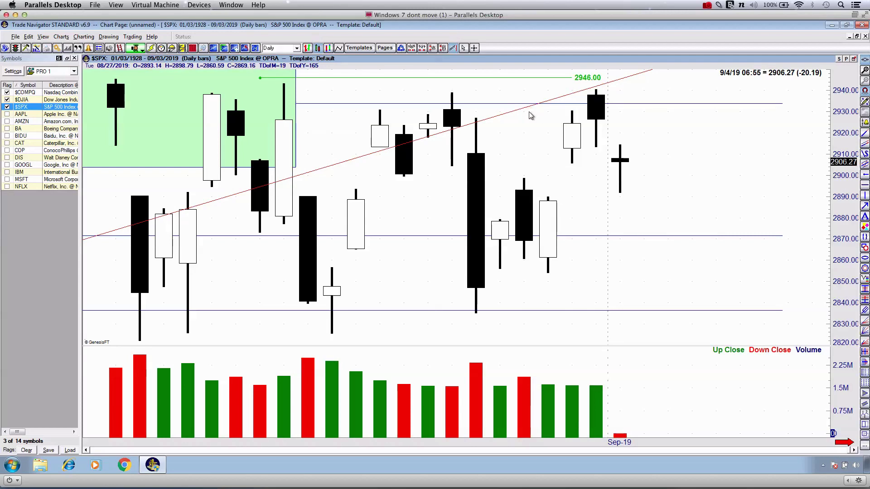
Draw red arcs across the three groups of August highs near the 2930–2940 resistance area on the S&P 500 chart
{"action": "key", "text": "Down"}
{"action": "key", "text": "Down"}
{"action": "scroll", "coordinate": [531, 115], "scroll_direction": "up", "scroll_amount": 1}
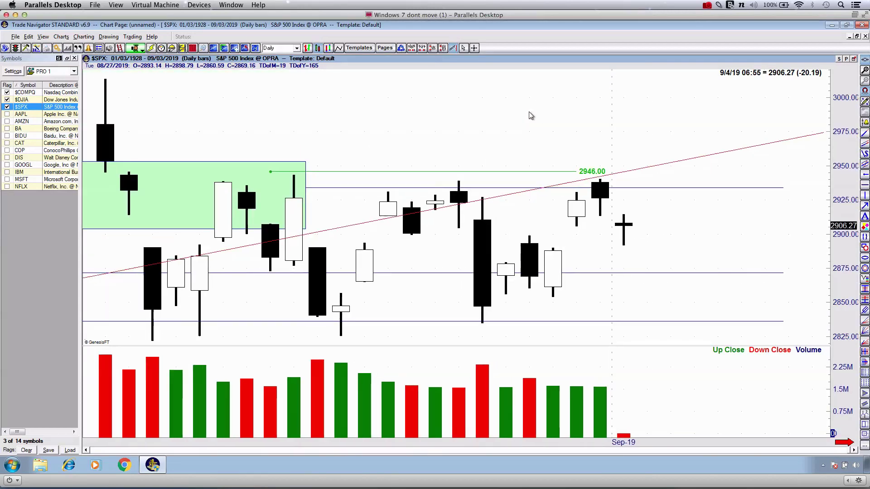
{"action": "scroll", "coordinate": [531, 116], "scroll_direction": "up", "scroll_amount": 1}
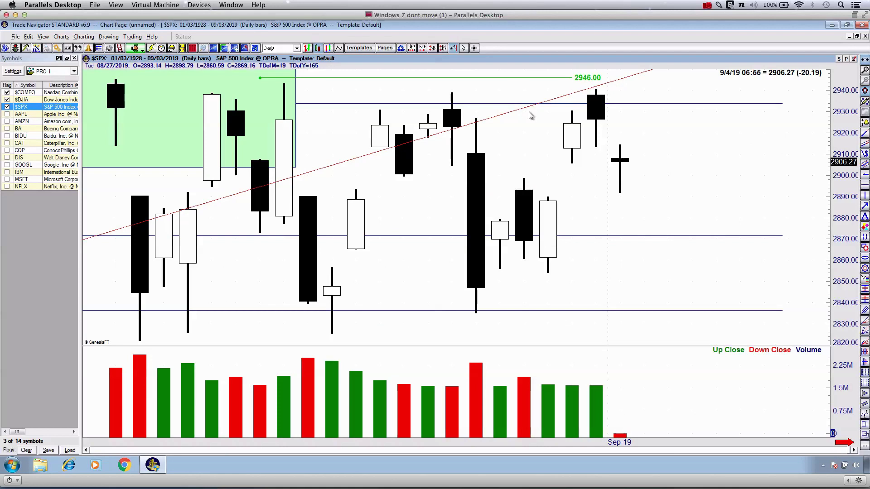
{"action": "mouse_move", "coordinate": [194, 116]}
{"action": "left_mouse_down"}
{"action": "mouse_move", "coordinate": [287, 94]}
{"action": "mouse_move", "coordinate": [323, 109]}
{"action": "left_mouse_up"}
{"action": "left_click_drag", "start_coordinate": [382, 110], "coordinate": [480, 109]}
{"action": "left_click_drag", "start_coordinate": [560, 111], "coordinate": [654, 106]}
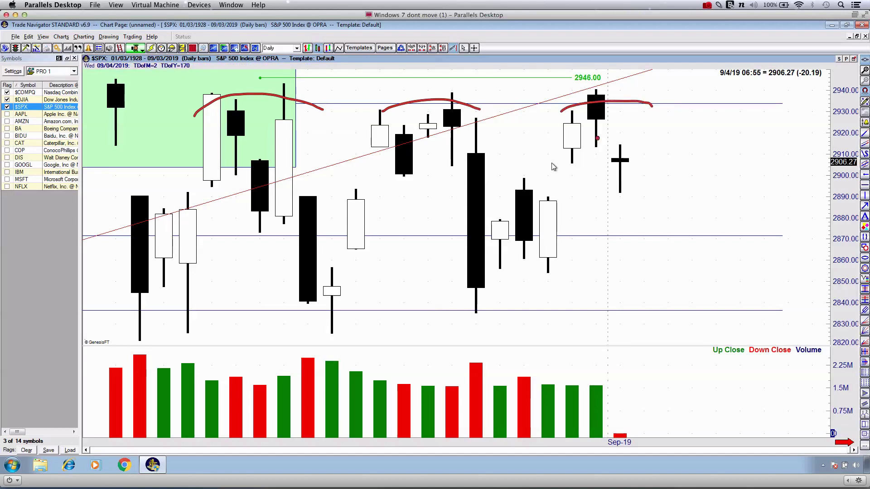
Draw matching red arcs under the three groups of August lows, and clear all the arcs
{"action": "mouse_move", "coordinate": [132, 283]}
{"action": "left_mouse_down"}
{"action": "mouse_move", "coordinate": [172, 321]}
{"action": "mouse_move", "coordinate": [233, 307]}
{"action": "left_mouse_up"}
{"action": "left_click_drag", "start_coordinate": [283, 293], "coordinate": [383, 288]}
{"action": "mouse_move", "coordinate": [469, 286]}
{"action": "left_mouse_down"}
{"action": "mouse_move", "coordinate": [474, 301]}
{"action": "mouse_move", "coordinate": [568, 284]}
{"action": "left_mouse_up"}
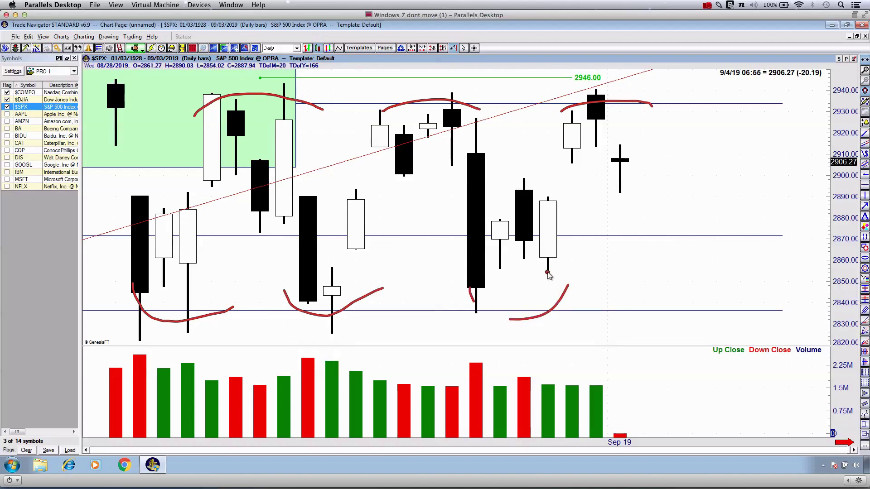
{"action": "key", "text": "Escape"}
Draw a long red line from the August 28 high to beyond the September 3 candle, and clear it
{"action": "key", "text": "ctrl+2"}
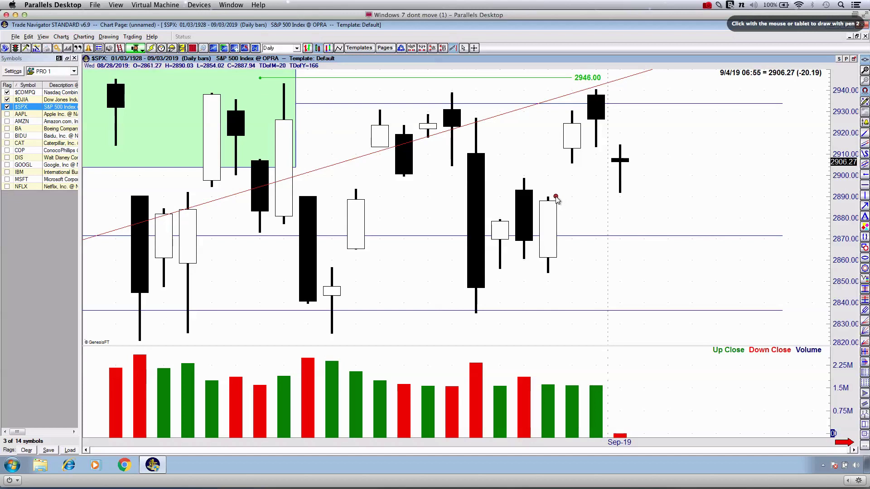
{"action": "left_click_drag", "start_coordinate": [539, 197], "coordinate": [680, 198]}
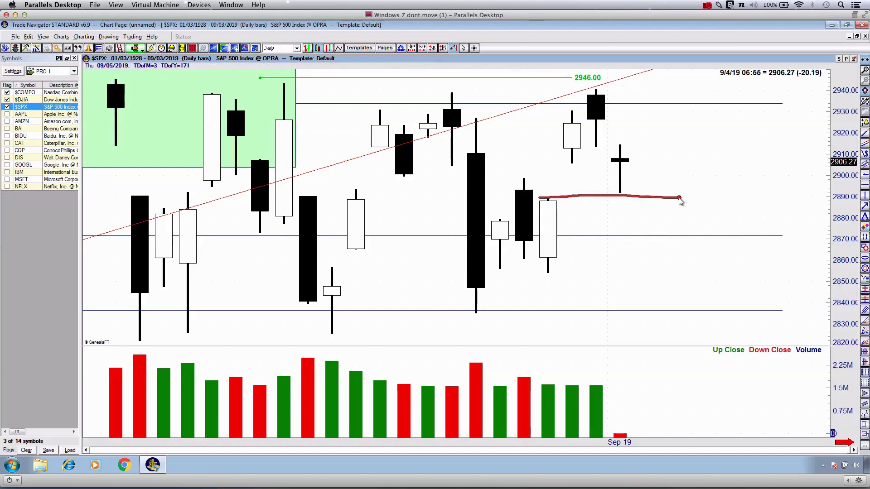
{"action": "key", "text": "Escape"}
Draw a red line above the August 8 candle and another at the August 28 high level, and clear both
{"action": "key", "text": "ctrl+2"}
{"action": "left_click_drag", "start_coordinate": [164, 73], "coordinate": [207, 74]}
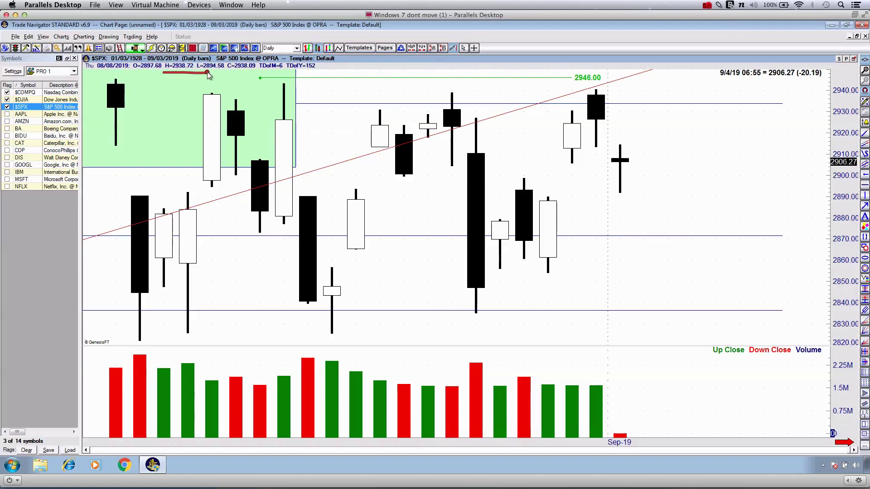
{"action": "left_click_drag", "start_coordinate": [207, 72], "coordinate": [227, 72]}
{"action": "left_click_drag", "start_coordinate": [535, 199], "coordinate": [656, 198]}
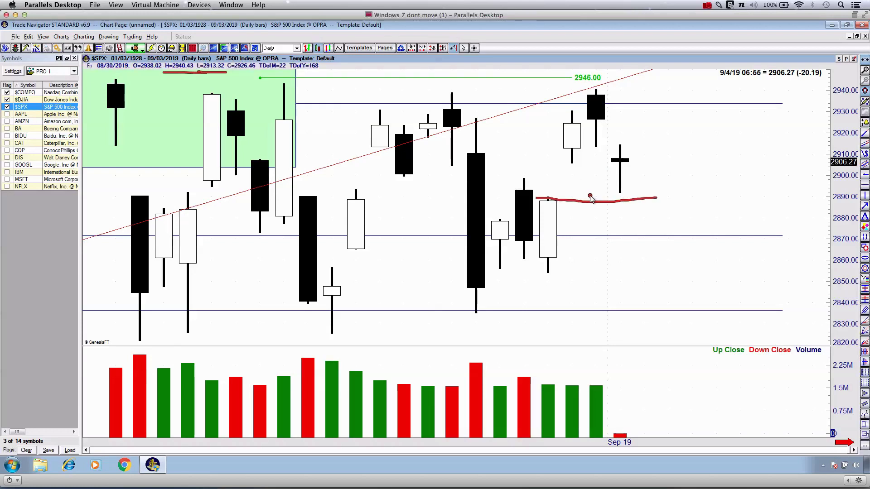
{"action": "key", "text": "Escape"}
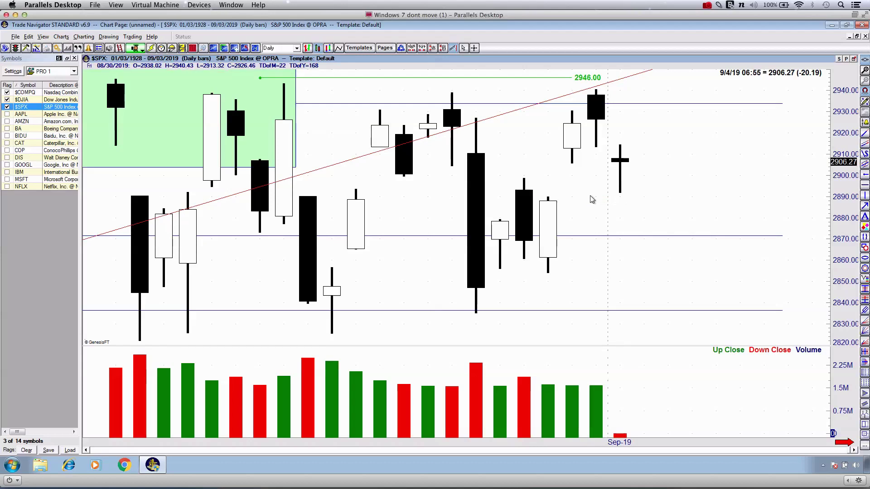
Draw a red line from the August 28 high past the September 3 low, underline the daily point change, and clear the marks
{"action": "key", "text": "ctrl+2"}
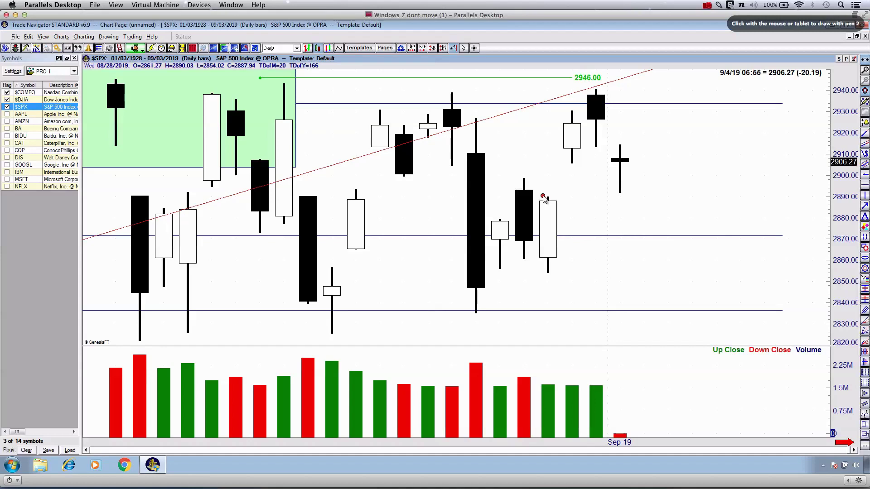
{"action": "left_click_drag", "start_coordinate": [536, 194], "coordinate": [652, 194]}
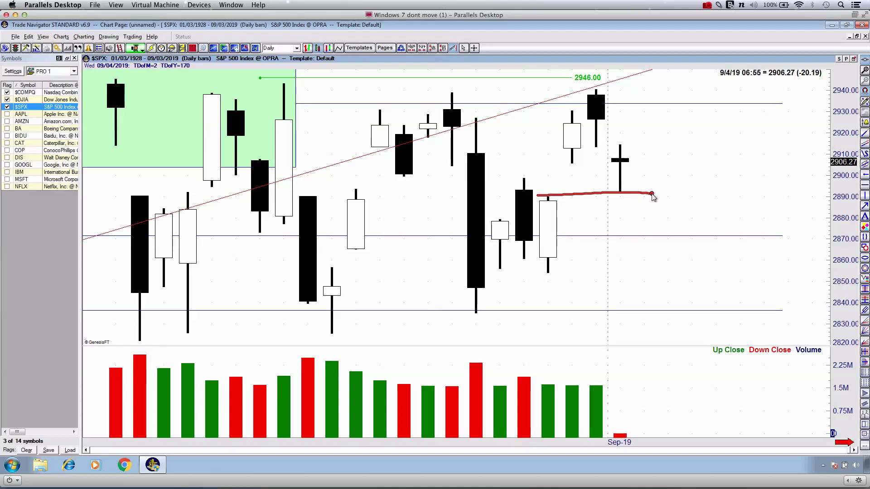
{"action": "left_click_drag", "start_coordinate": [798, 83], "coordinate": [820, 79]}
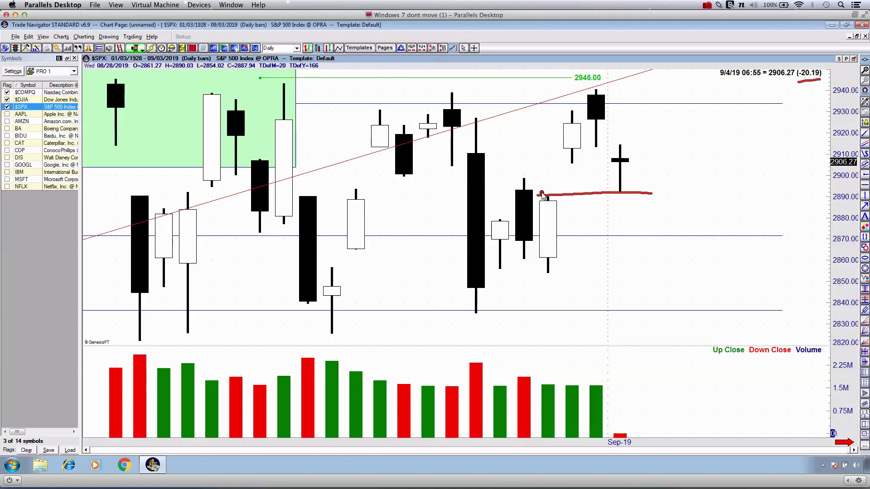
{"action": "key", "text": "Escape"}
Trace the gap level once more from the August 28 high to the September 3 low in red, and clear it
{"action": "key", "text": "ctrl+grave"}
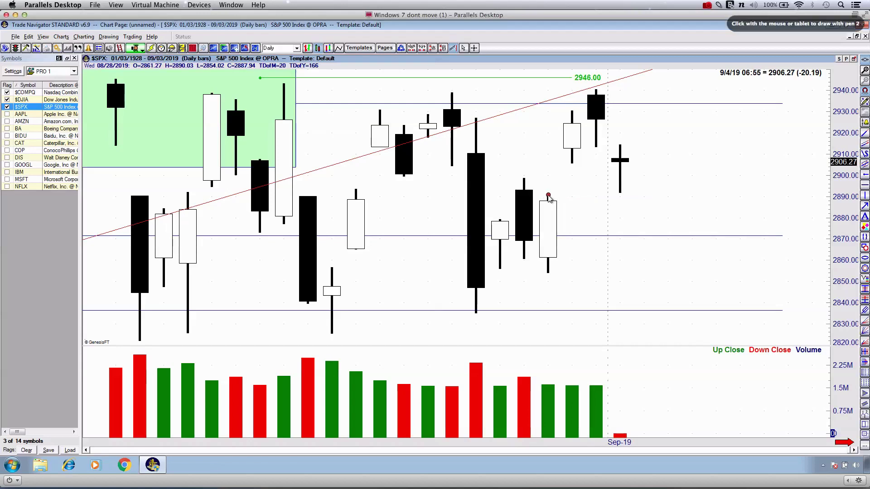
{"action": "left_click_drag", "start_coordinate": [546, 198], "coordinate": [641, 193]}
{"action": "key", "text": "Escape"}
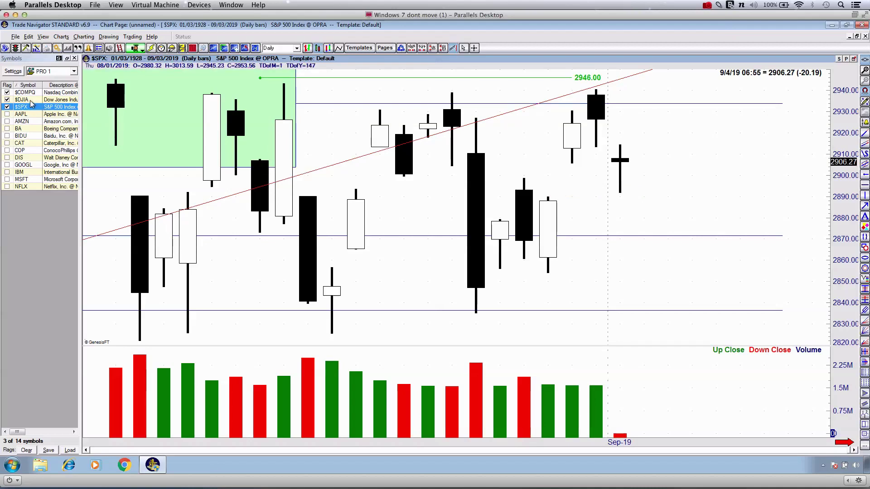
Open the $DJIA daily chart and mark the August 28 high and August 29 low in red
{"action": "left_click", "coordinate": [31, 100]}
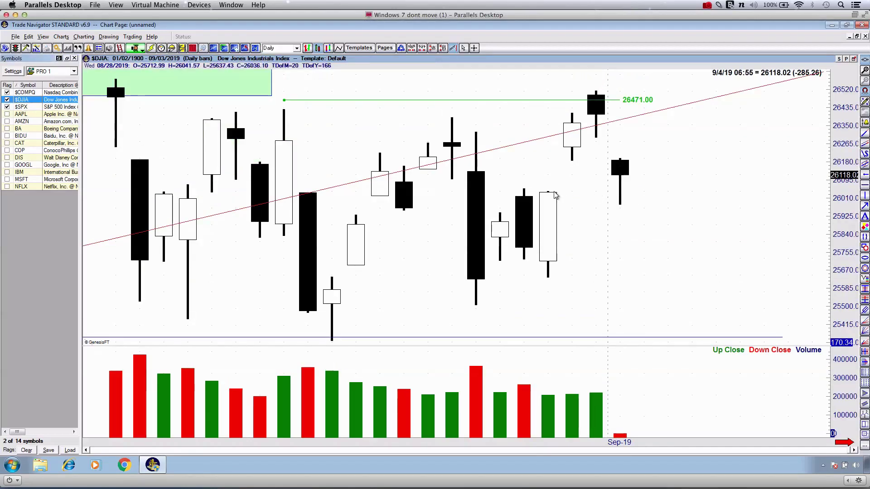
{"action": "key", "text": "ctrl+grave"}
{"action": "left_click_drag", "start_coordinate": [542, 191], "coordinate": [554, 192]}
{"action": "left_click_drag", "start_coordinate": [562, 161], "coordinate": [585, 160]}
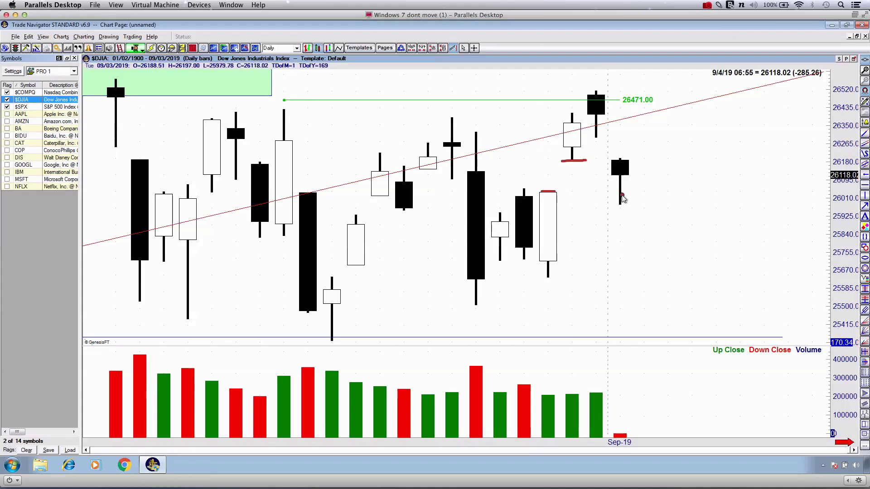
Loop the September 3 candle's lower wick in red, extend the August 28 high level across it, and clear the marks
{"action": "mouse_move", "coordinate": [613, 186]}
{"action": "left_mouse_down"}
{"action": "mouse_move", "coordinate": [620, 212]}
{"action": "mouse_move", "coordinate": [633, 186]}
{"action": "left_mouse_up"}
{"action": "left_click_drag", "start_coordinate": [540, 191], "coordinate": [683, 192]}
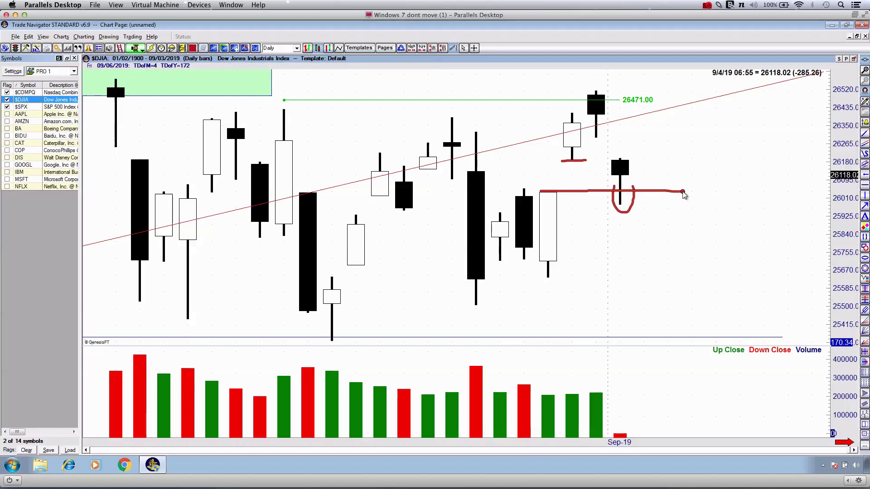
{"action": "key", "text": "Escape"}
Bracket the September 3 candle in red, draw a short line at the August 28 high, and clear both
{"action": "mouse_move", "coordinate": [647, 146]}
{"action": "left_mouse_down"}
{"action": "mouse_move", "coordinate": [607, 187]}
{"action": "mouse_move", "coordinate": [607, 222]}
{"action": "mouse_move", "coordinate": [647, 226]}
{"action": "left_mouse_up"}
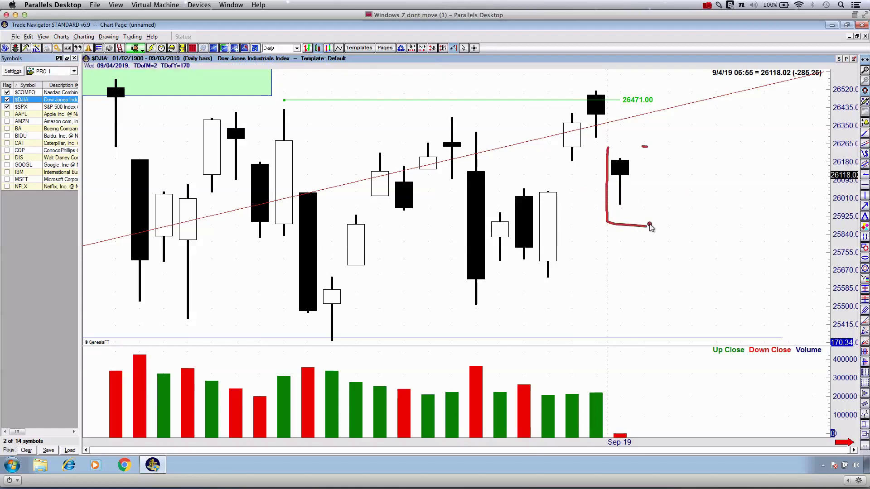
{"action": "left_click_drag", "start_coordinate": [529, 194], "coordinate": [589, 197]}
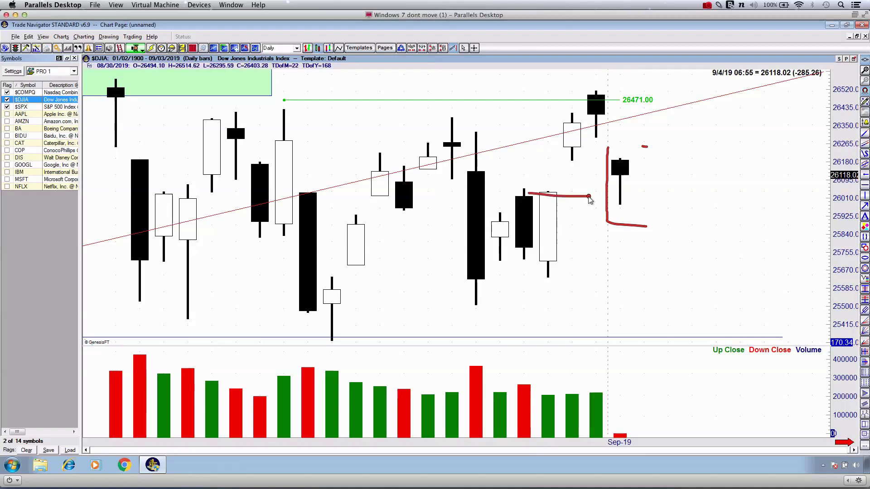
{"action": "key", "text": "Escape"}
Box the September 3 Dow candle in red, draw the August 28 high level through the box, and clear the drawing
{"action": "mouse_move", "coordinate": [606, 151]}
{"action": "left_mouse_down"}
{"action": "mouse_move", "coordinate": [638, 153]}
{"action": "mouse_move", "coordinate": [636, 216]}
{"action": "mouse_move", "coordinate": [599, 196]}
{"action": "mouse_move", "coordinate": [615, 152]}
{"action": "left_mouse_up"}
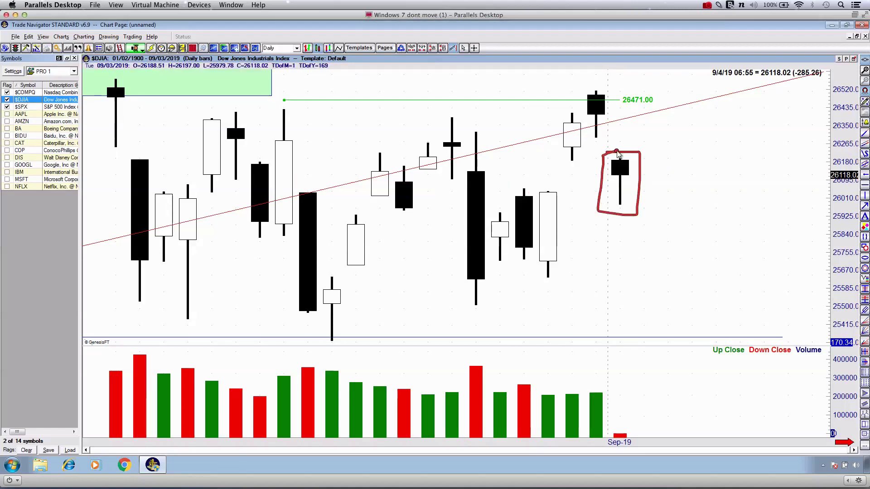
{"action": "left_click_drag", "start_coordinate": [510, 193], "coordinate": [587, 195]}
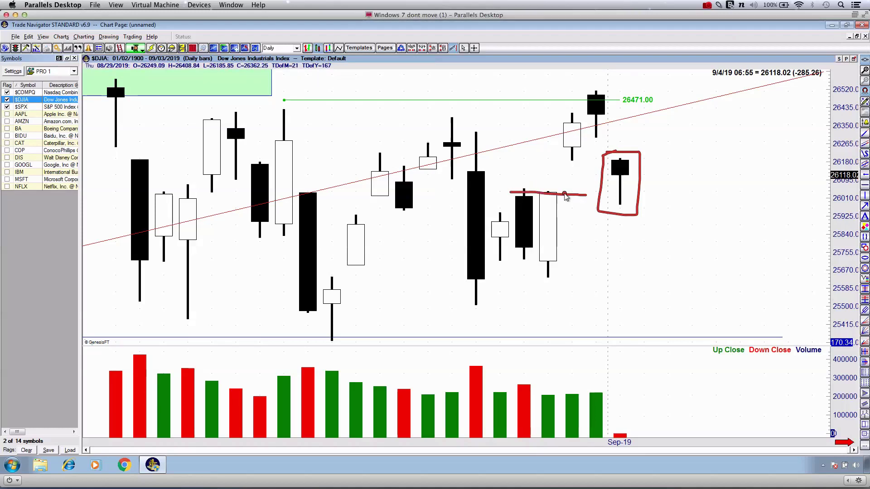
{"action": "left_click_drag", "start_coordinate": [526, 191], "coordinate": [660, 194]}
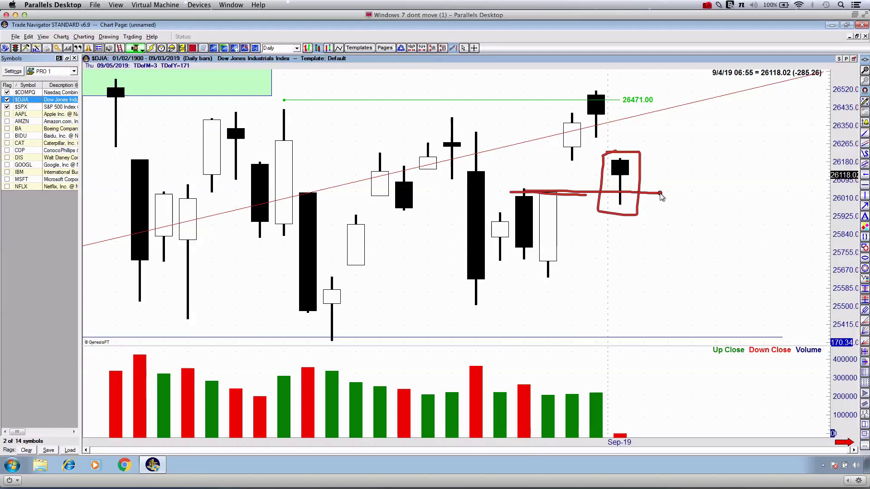
{"action": "key", "text": "Escape"}
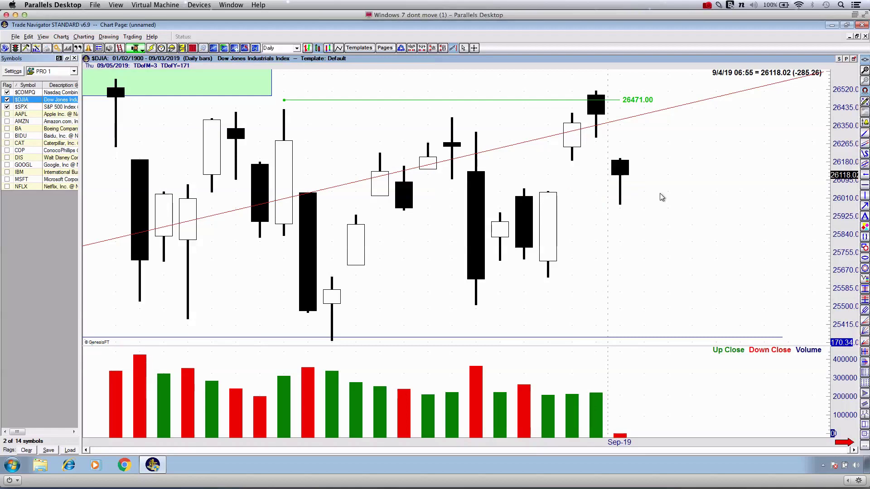
Examine the Dow Jones daily chart over a wider range, back to late July
{"action": "key", "text": "Down"}
{"action": "key", "text": "Down"}
{"action": "key", "text": "Down"}
{"action": "key", "text": "Down"}
{"action": "key", "text": "Down"}
{"action": "key", "text": "Down"}
{"action": "key", "text": "Down"}
{"action": "key", "text": "Down"}
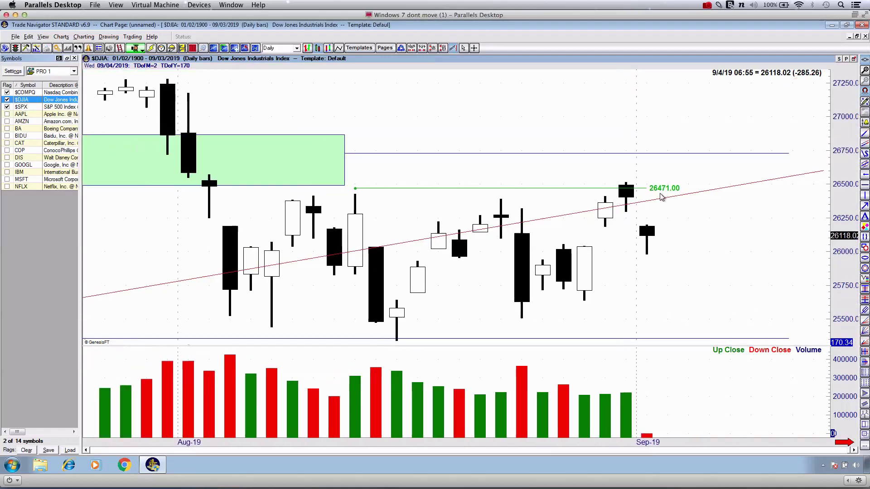
{"action": "scroll", "coordinate": [662, 196], "scroll_direction": "up", "scroll_amount": 4}
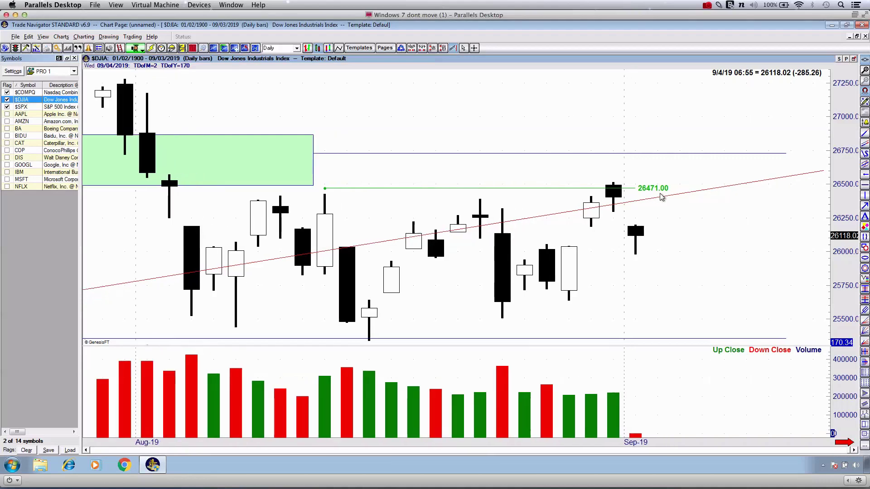
Open the Nasdaq Composite daily chart and focus it on the late-August and early-September candles
{"action": "left_click", "coordinate": [31, 93]}
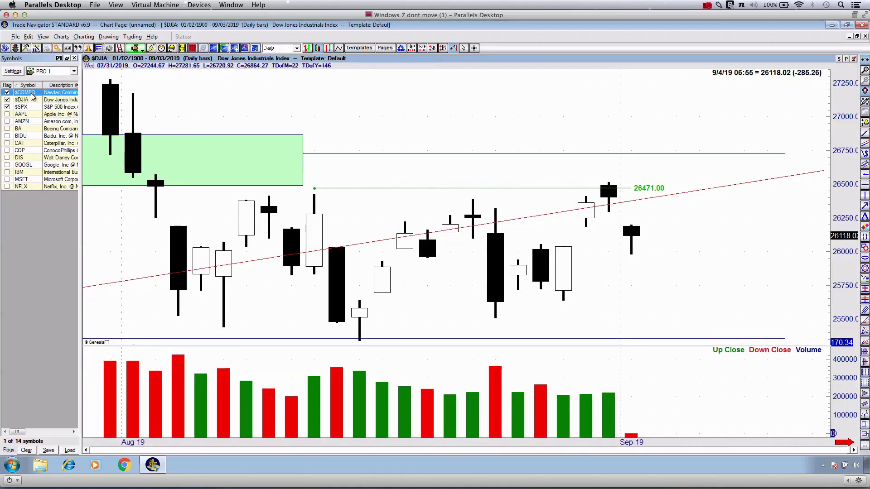
{"action": "left_click", "coordinate": [590, 254]}
{"action": "key", "text": "Up"}
{"action": "key", "text": "Up"}
{"action": "key", "text": "Up"}
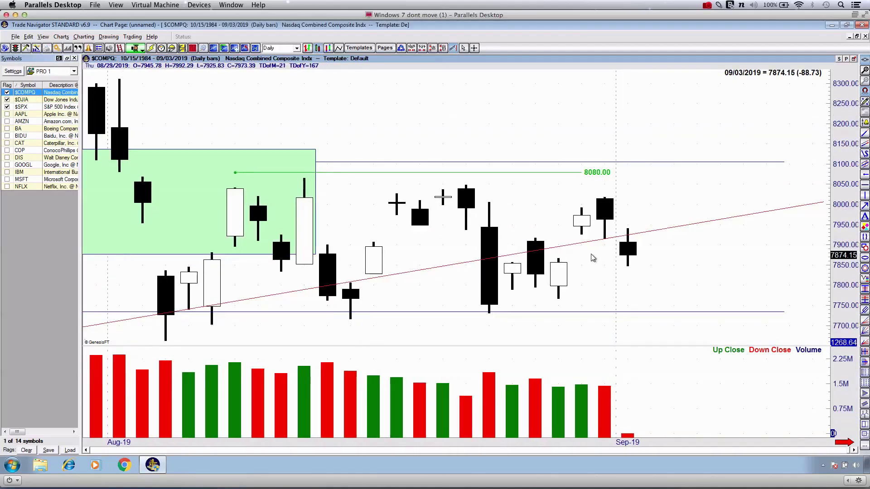
{"action": "scroll", "coordinate": [591, 256], "scroll_direction": "up", "scroll_amount": 3}
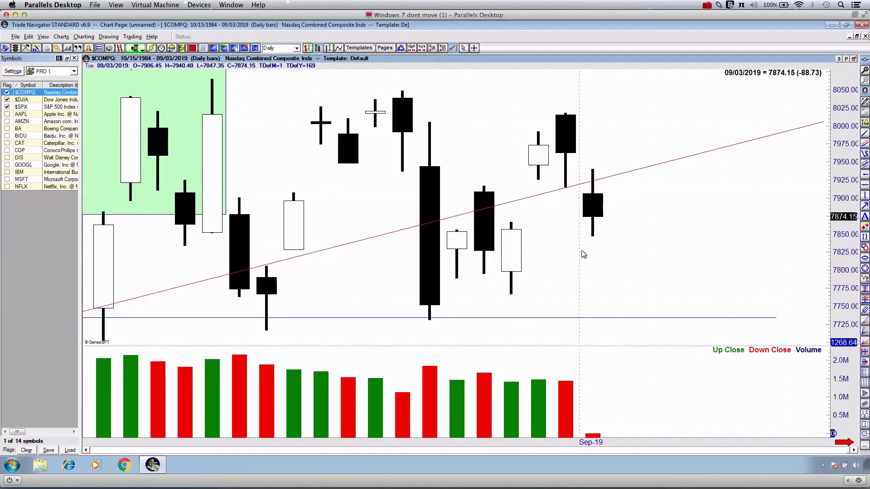
{"action": "key", "text": "Up"}
{"action": "key", "text": "Up"}
Draw the August 28 high level and a bracket on the September 3 Nasdaq candle in red, clear both, and redraw the level
{"action": "key", "text": "ctrl+2"}
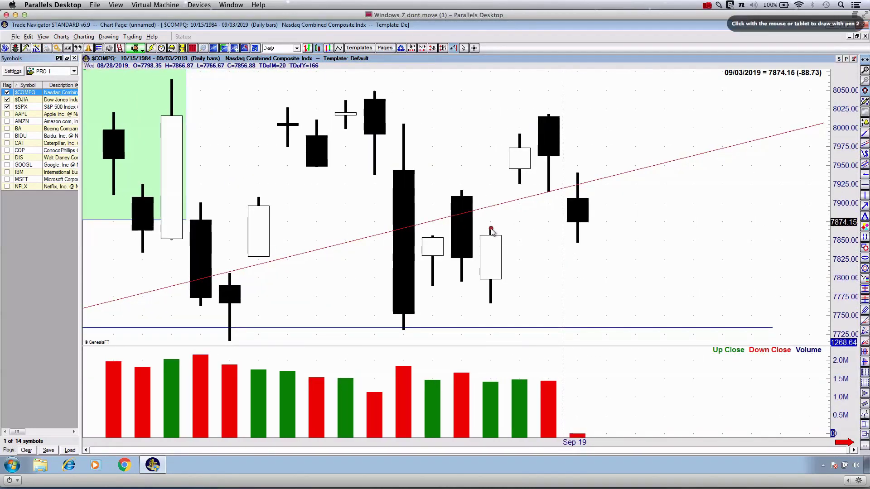
{"action": "left_click_drag", "start_coordinate": [483, 228], "coordinate": [624, 232]}
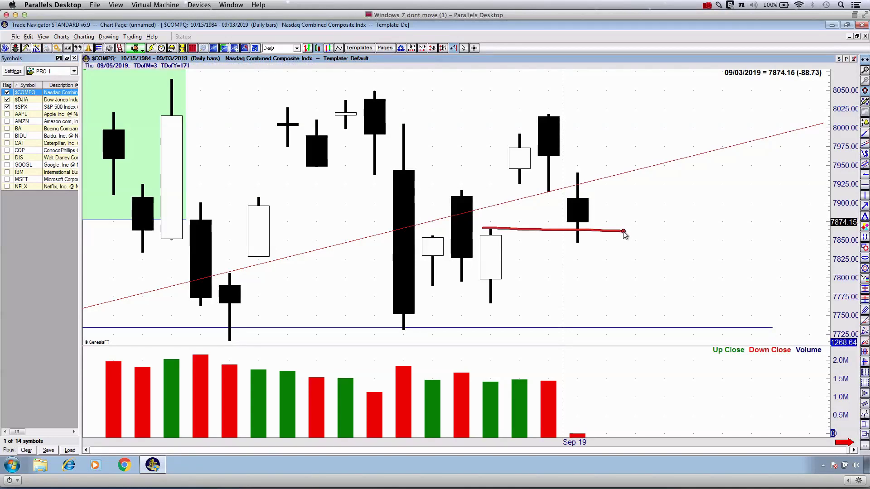
{"action": "mouse_move", "coordinate": [578, 191]}
{"action": "left_mouse_down"}
{"action": "mouse_move", "coordinate": [602, 194]}
{"action": "mouse_move", "coordinate": [581, 233]}
{"action": "left_mouse_up"}
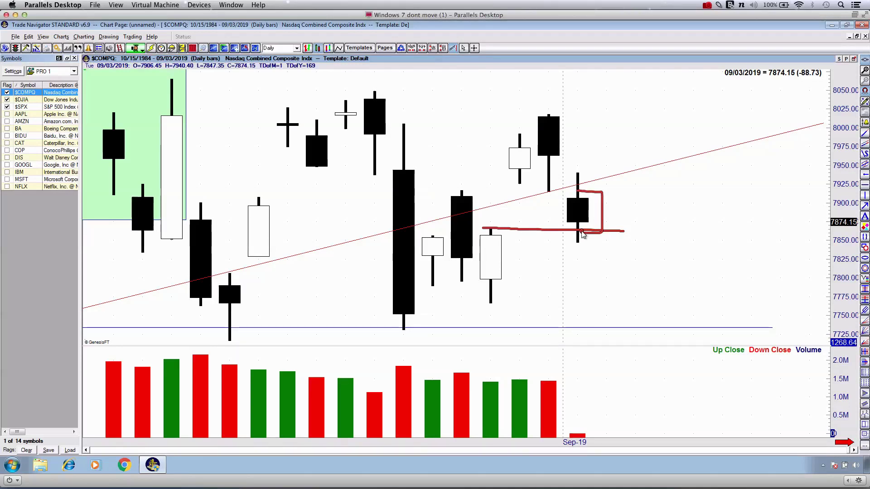
{"action": "key", "text": "ctrl+grave"}
{"action": "key", "text": "ctrl+grave"}
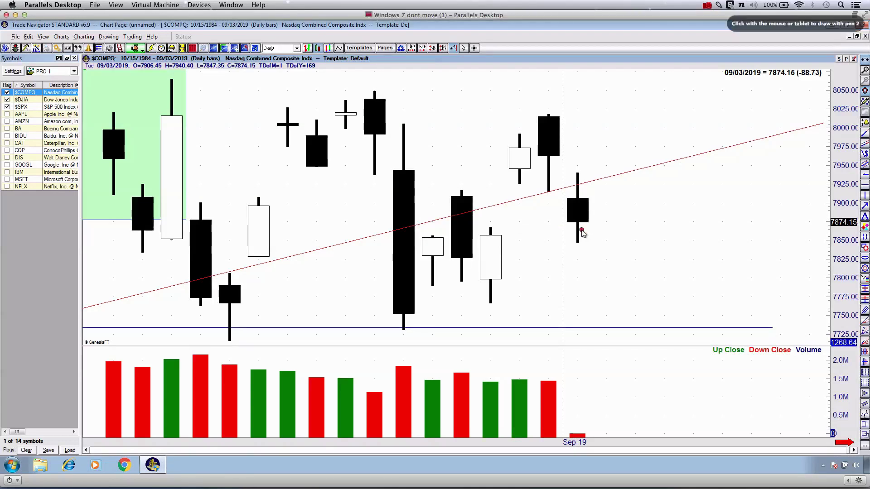
{"action": "left_click_drag", "start_coordinate": [490, 227], "coordinate": [612, 229]}
{"action": "mouse_move", "coordinate": [481, 227]}
{"action": "left_mouse_down"}
{"action": "mouse_move", "coordinate": [503, 227]}
{"action": "mouse_move", "coordinate": [490, 228]}
{"action": "left_mouse_up"}
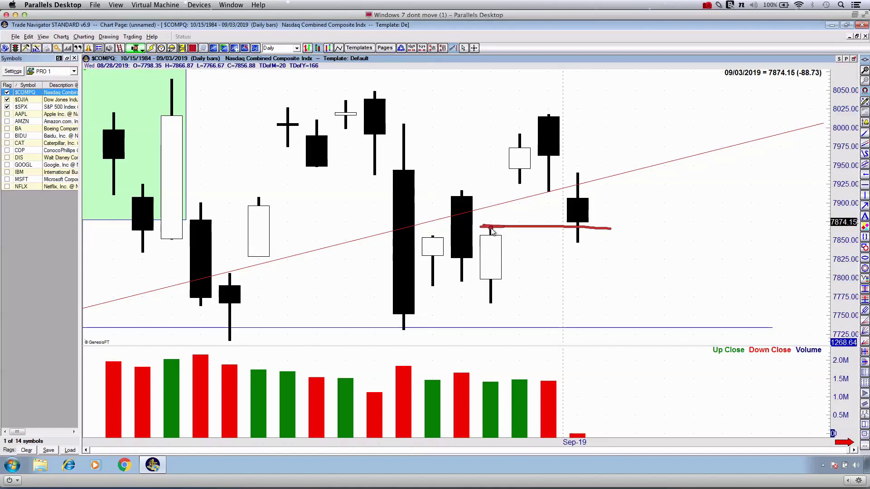
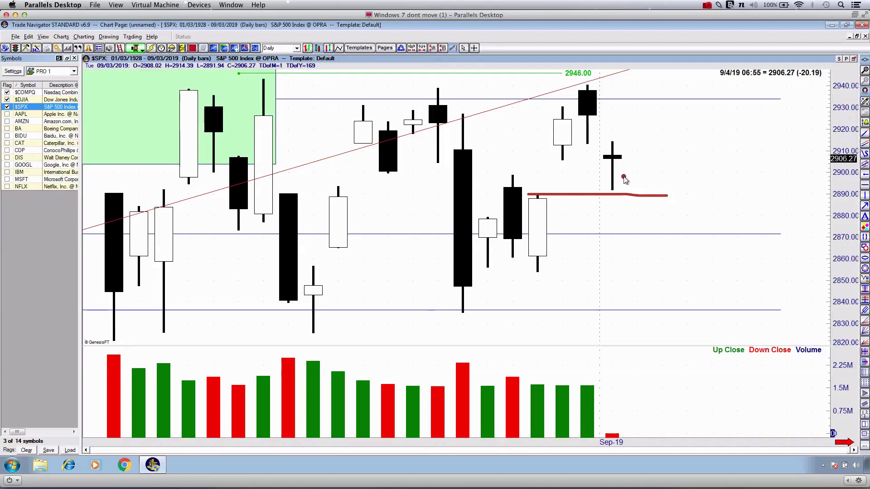
Sketch a red candle body above the S&P 500's August 28 high level with a wick down to the 2871.60 line, and clear the marks
{"action": "mouse_move", "coordinate": [623, 177]}
{"action": "left_mouse_down"}
{"action": "mouse_move", "coordinate": [646, 195]}
{"action": "mouse_move", "coordinate": [629, 178]}
{"action": "mouse_move", "coordinate": [633, 232]}
{"action": "left_mouse_up"}
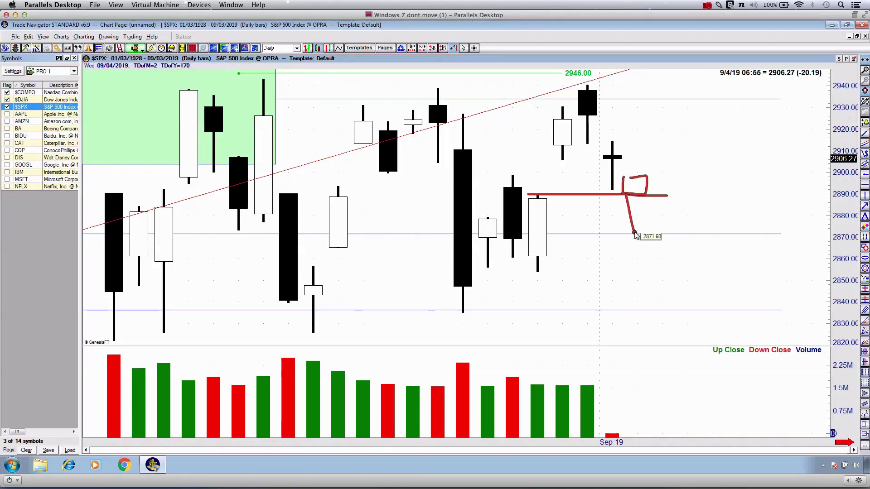
{"action": "key", "text": "Escape"}
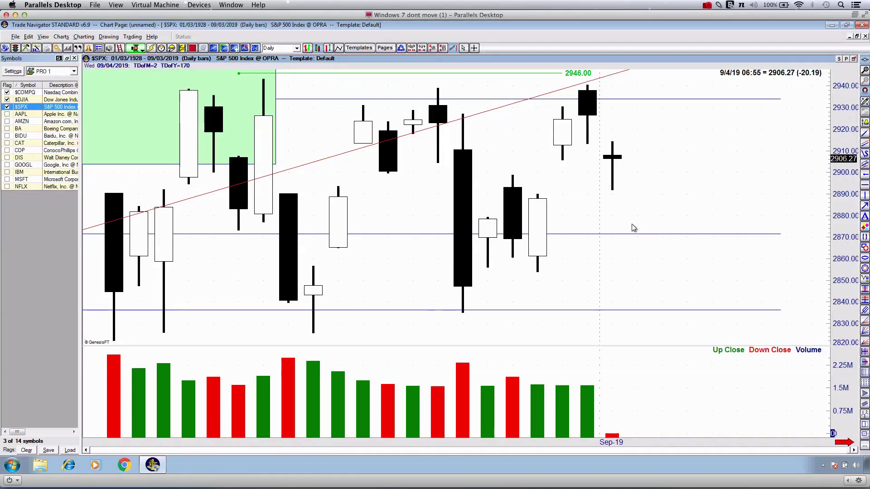
Examine the S&P 500 daily chart over a wider range, back to early August
{"action": "key", "text": "Down"}
{"action": "key", "text": "Down"}
{"action": "key", "text": "Down"}
{"action": "key", "text": "Down"}
{"action": "key", "text": "Up"}
{"action": "key", "text": "Up"}
{"action": "key", "text": "Up"}
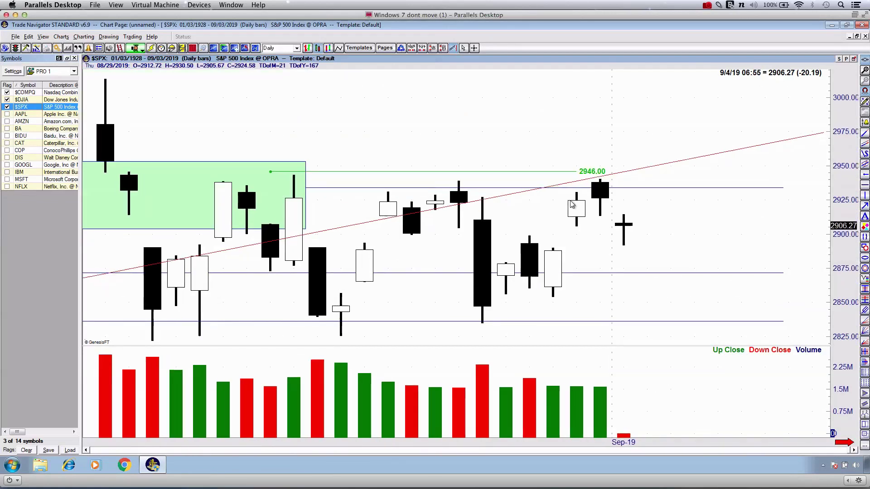
{"action": "key", "text": "Down"}
{"action": "key", "text": "Down"}
{"action": "key", "text": "Down"}
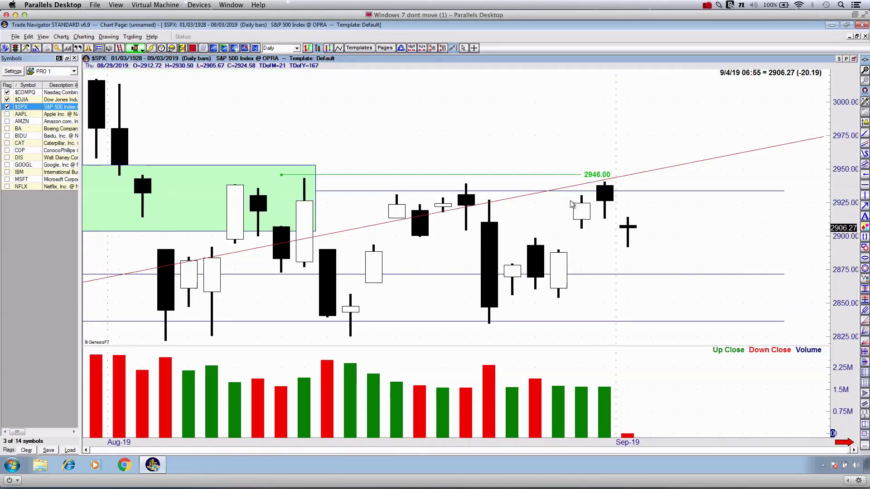
{"action": "key", "text": "Up"}
{"action": "key", "text": "Up"}
{"action": "key", "text": "Down"}
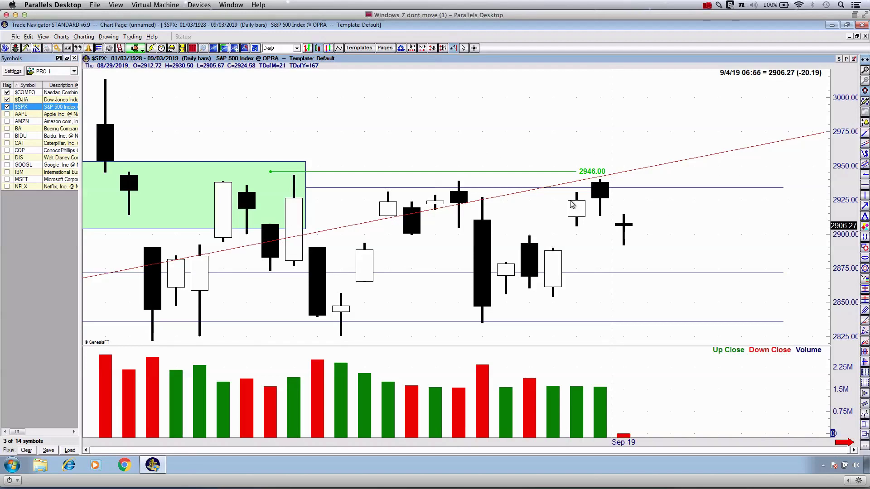
Draw red lines along the August highs and lows, add two rising arrows from the September 3 candle, and clear the marks
{"action": "key", "text": "ctrl+2"}
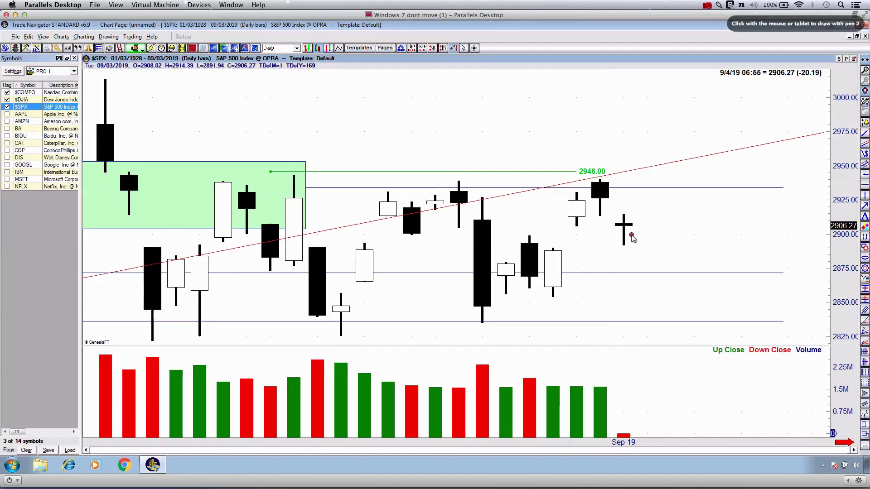
{"action": "mouse_move", "coordinate": [589, 206]}
{"action": "left_mouse_down"}
{"action": "mouse_move", "coordinate": [645, 220]}
{"action": "mouse_move", "coordinate": [737, 94]}
{"action": "left_mouse_up"}
{"action": "mouse_move", "coordinate": [668, 129]}
{"action": "left_mouse_down"}
{"action": "mouse_move", "coordinate": [717, 93]}
{"action": "mouse_move", "coordinate": [746, 178]}
{"action": "left_mouse_up"}
{"action": "mouse_move", "coordinate": [199, 198]}
{"action": "left_mouse_down"}
{"action": "mouse_move", "coordinate": [349, 183]}
{"action": "mouse_move", "coordinate": [639, 180]}
{"action": "left_mouse_up"}
{"action": "left_click_drag", "start_coordinate": [137, 325], "coordinate": [678, 326]}
{"action": "mouse_move", "coordinate": [617, 237]}
{"action": "left_mouse_down"}
{"action": "mouse_move", "coordinate": [708, 178]}
{"action": "mouse_move", "coordinate": [710, 229]}
{"action": "left_mouse_up"}
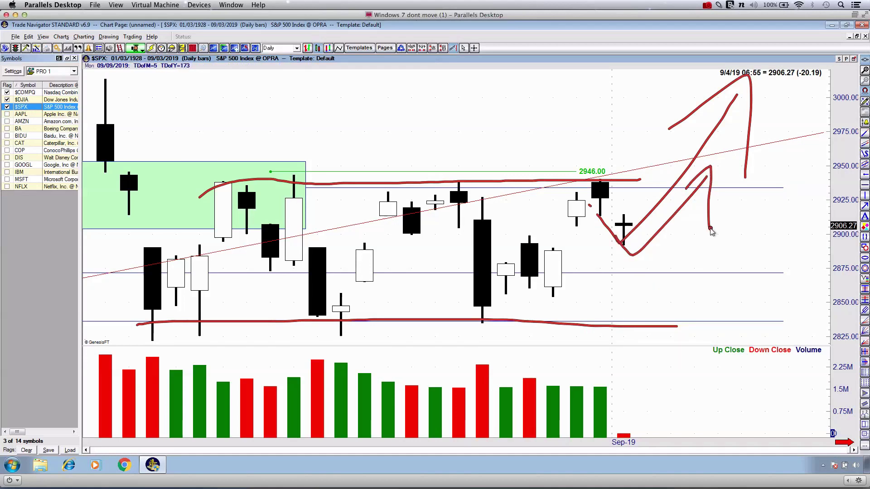
{"action": "key", "text": "Escape"}
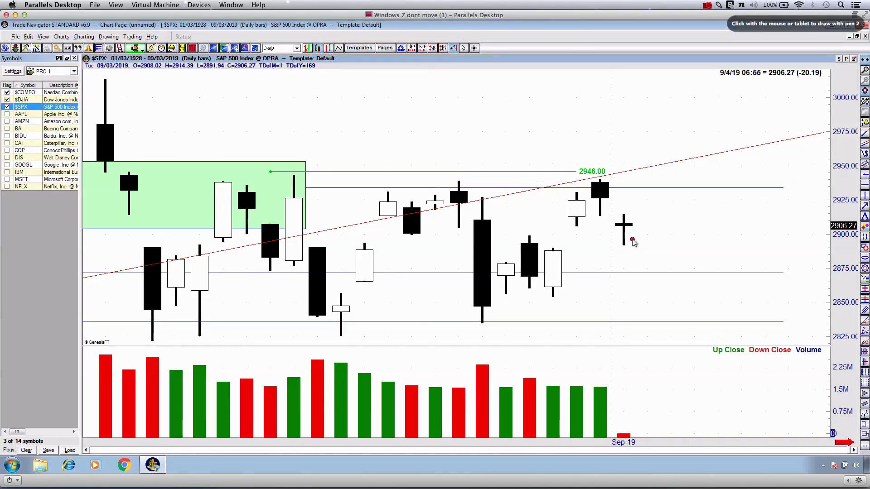
Sketch a red candle with a long lower wick beside September 3 and extend the August 28 high level through it
{"action": "mouse_move", "coordinate": [630, 238]}
{"action": "left_mouse_down"}
{"action": "mouse_move", "coordinate": [655, 255]}
{"action": "mouse_move", "coordinate": [631, 242]}
{"action": "mouse_move", "coordinate": [642, 293]}
{"action": "left_mouse_up"}
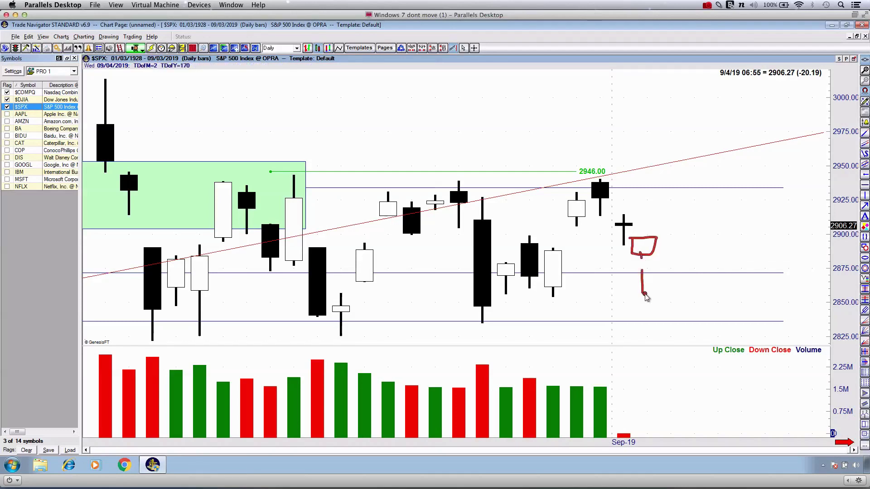
{"action": "left_click_drag", "start_coordinate": [641, 257], "coordinate": [643, 278]}
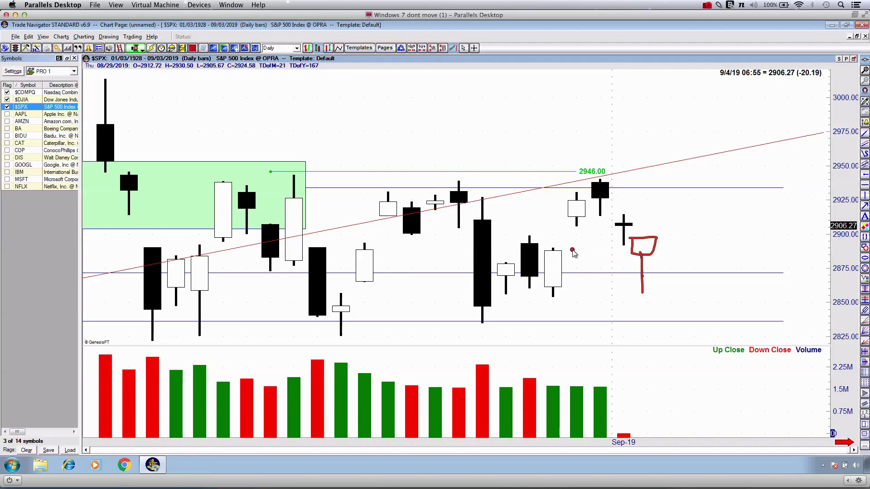
{"action": "left_click_drag", "start_coordinate": [545, 249], "coordinate": [747, 247]}
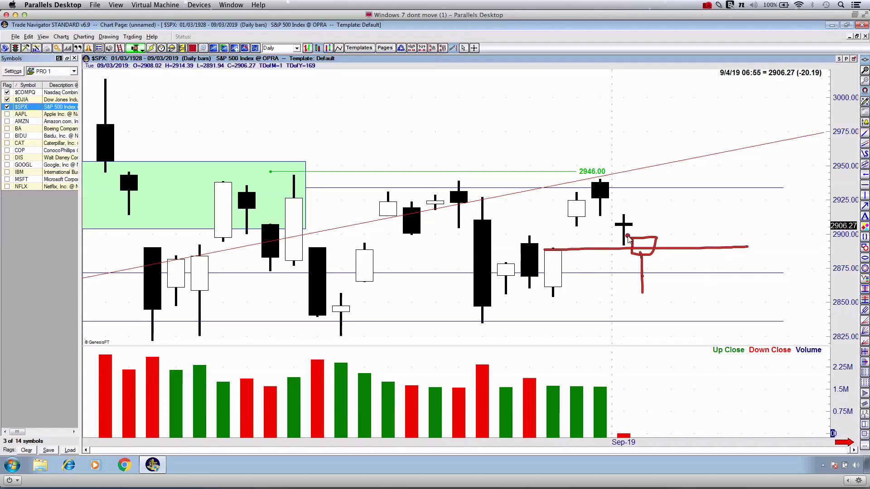
Add a rising red arrow from the sketched candle, retrace the August 28 high level, and draw a lower level across the wick
{"action": "left_click_drag", "start_coordinate": [661, 253], "coordinate": [770, 130]}
{"action": "mouse_move", "coordinate": [741, 157]}
{"action": "left_mouse_down"}
{"action": "mouse_move", "coordinate": [763, 126]}
{"action": "mouse_move", "coordinate": [780, 209]}
{"action": "left_mouse_up"}
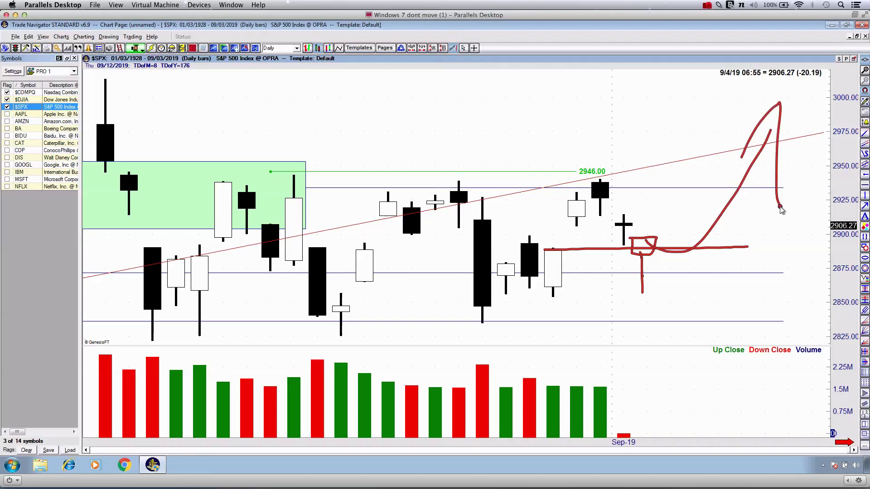
{"action": "left_click_drag", "start_coordinate": [531, 251], "coordinate": [638, 250]}
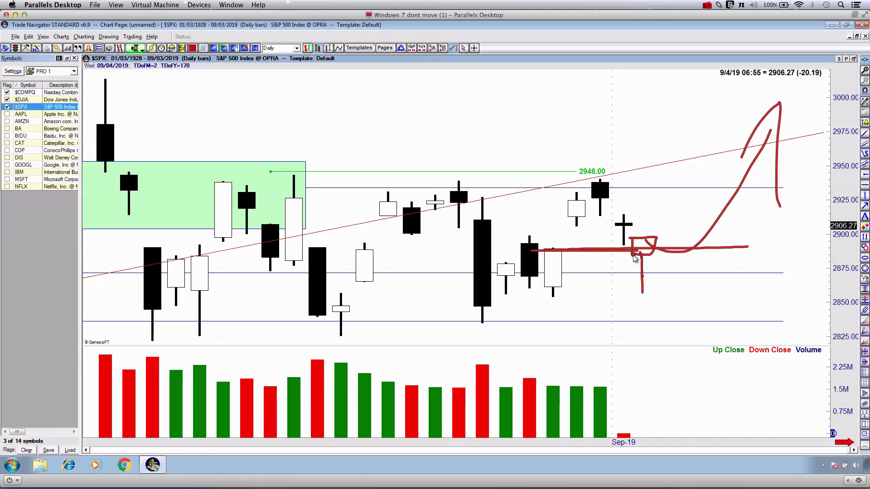
{"action": "left_click_drag", "start_coordinate": [613, 285], "coordinate": [729, 285]}
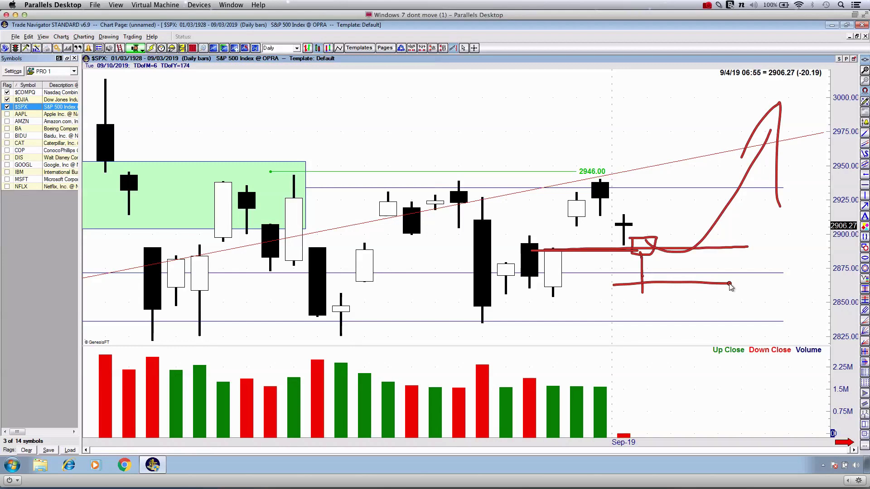
Draw two falling green lines around the latest candles and a green wave through the August swings, and clear all marks
{"action": "key", "text": "3"}
{"action": "left_click_drag", "start_coordinate": [607, 157], "coordinate": [687, 232]}
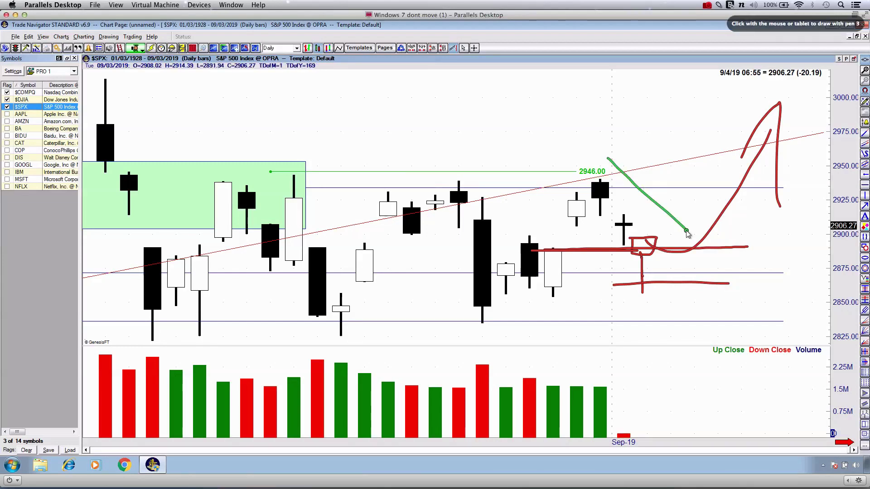
{"action": "left_click_drag", "start_coordinate": [566, 201], "coordinate": [668, 298]}
{"action": "mouse_move", "coordinate": [147, 307]}
{"action": "left_mouse_down"}
{"action": "mouse_move", "coordinate": [240, 216]}
{"action": "mouse_move", "coordinate": [337, 303]}
{"action": "mouse_move", "coordinate": [476, 195]}
{"action": "mouse_move", "coordinate": [539, 285]}
{"action": "mouse_move", "coordinate": [595, 249]}
{"action": "mouse_move", "coordinate": [705, 251]}
{"action": "left_mouse_up"}
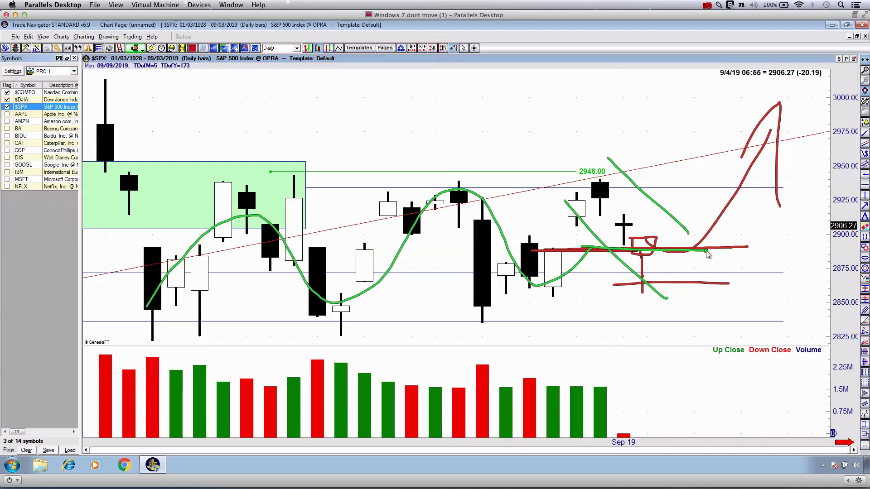
{"action": "key", "text": "Escape"}
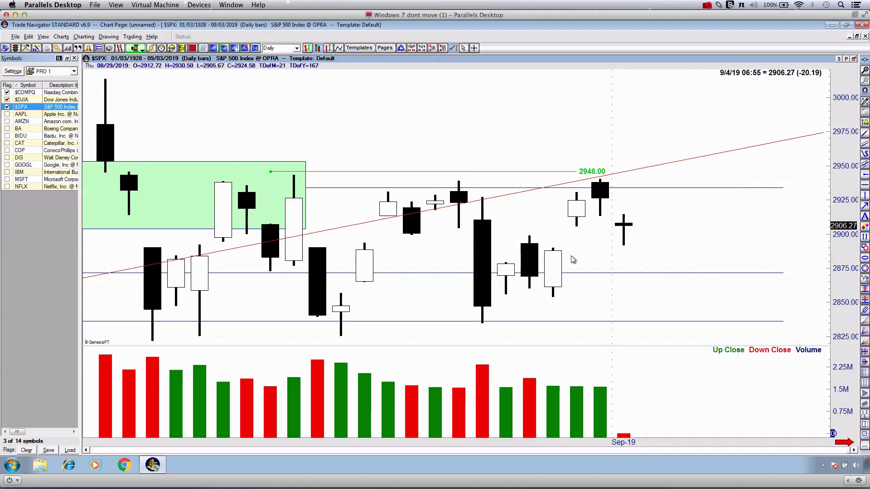
Draw the August 28 high level, an arc above the recent highs and a curve over the volume bars in red, and clear them
{"action": "key", "text": "ctrl+1"}
{"action": "left_click_drag", "start_coordinate": [541, 250], "coordinate": [695, 253]}
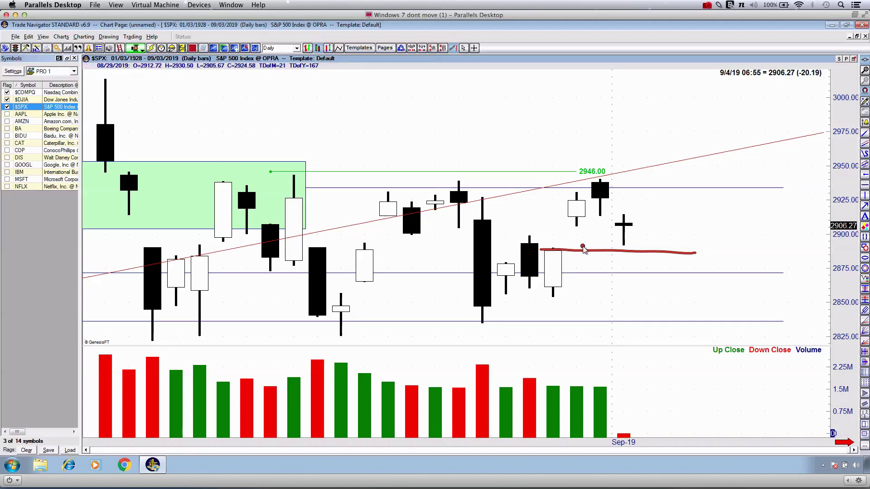
{"action": "left_click_drag", "start_coordinate": [535, 171], "coordinate": [708, 186]}
{"action": "left_click_drag", "start_coordinate": [468, 355], "coordinate": [602, 353]}
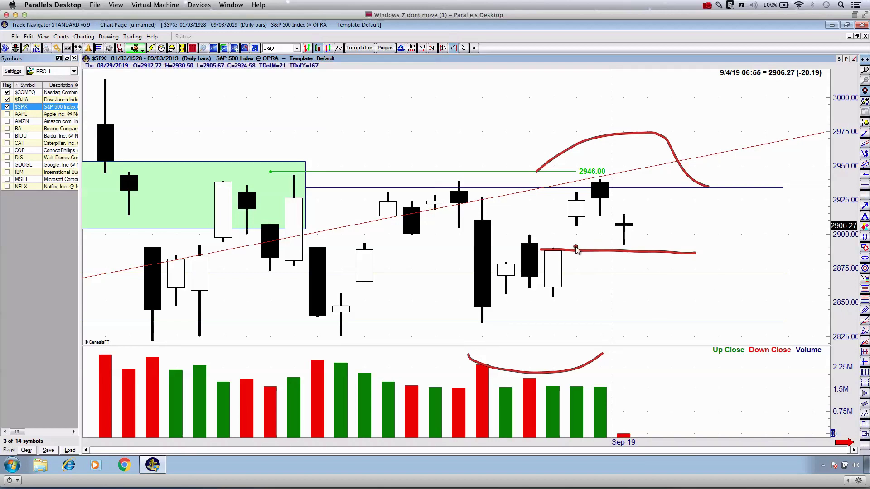
{"action": "key", "text": "Escape"}
Box a red candle with a lower wick beside September 3, draw the August 28 high level beneath its body, and clear the drawing
{"action": "key", "text": "ctrl+2"}
{"action": "mouse_move", "coordinate": [635, 237]}
{"action": "left_mouse_down"}
{"action": "mouse_move", "coordinate": [635, 246]}
{"action": "mouse_move", "coordinate": [652, 233]}
{"action": "mouse_move", "coordinate": [635, 238]}
{"action": "mouse_move", "coordinate": [643, 278]}
{"action": "left_mouse_up"}
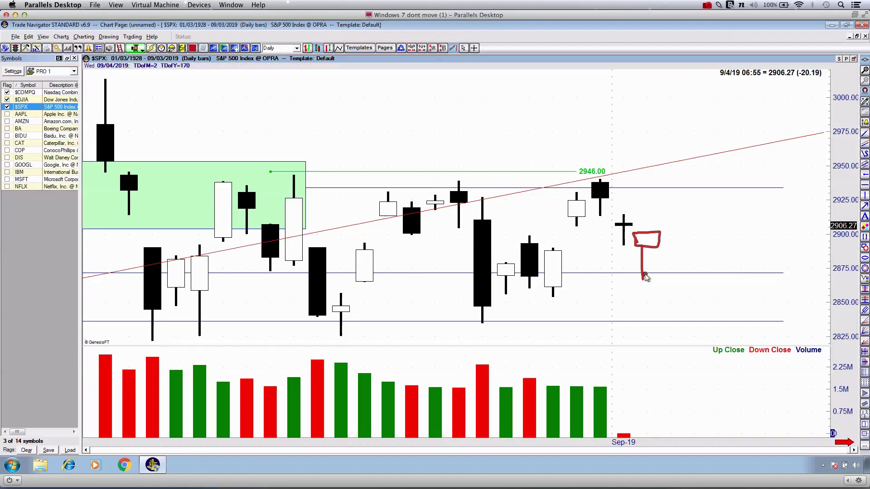
{"action": "left_click_drag", "start_coordinate": [528, 251], "coordinate": [747, 241]}
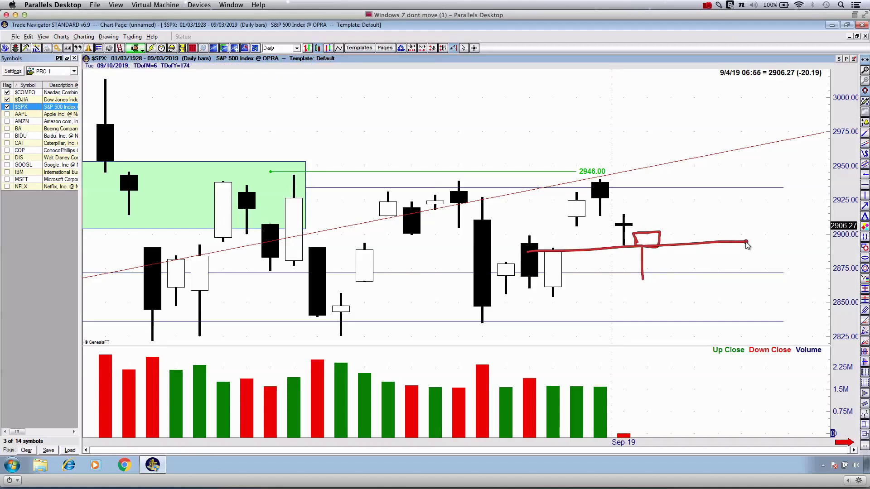
{"action": "key", "text": "Escape"}
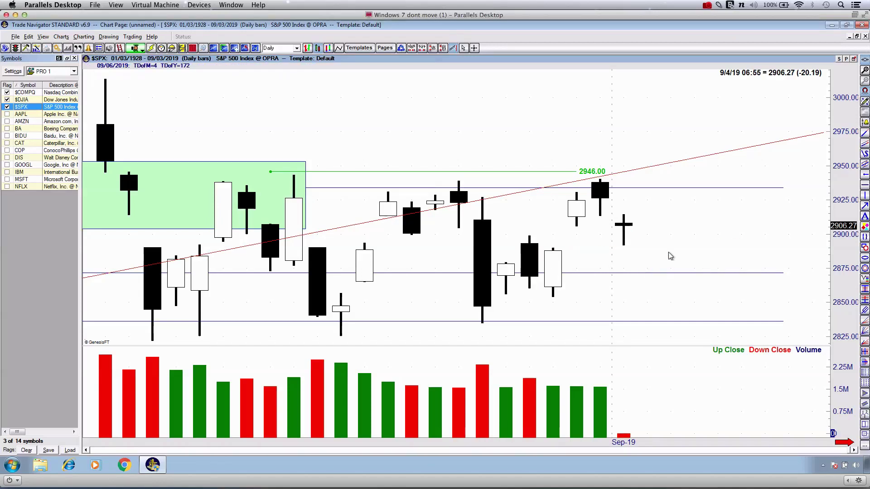
Draw the August 28 high level in red with a large rising arrow from the September 3 low, and clear both
{"action": "key", "text": "ctrl+d"}
{"action": "left_click_drag", "start_coordinate": [528, 252], "coordinate": [787, 243]}
{"action": "mouse_move", "coordinate": [622, 239]}
{"action": "left_mouse_down"}
{"action": "mouse_move", "coordinate": [807, 87]}
{"action": "mouse_move", "coordinate": [817, 162]}
{"action": "left_mouse_up"}
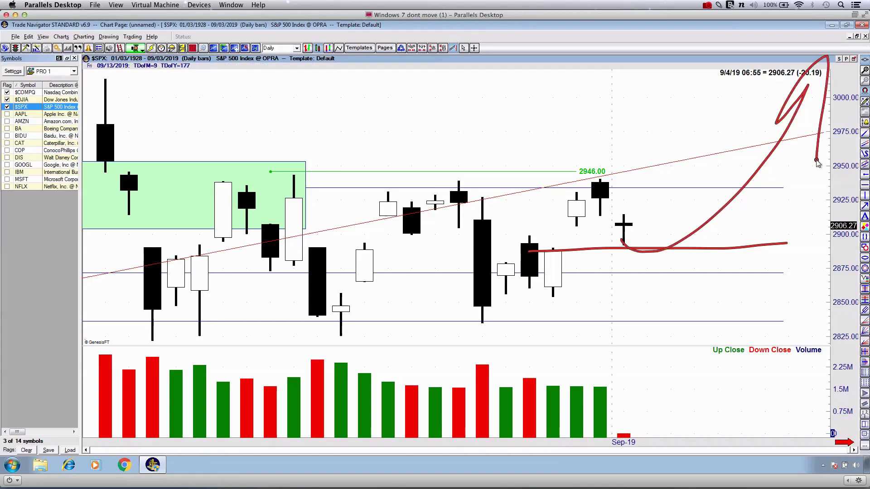
{"action": "key", "text": "Escape"}
Draw a temporary horizontal line along the late-July highs on the S&P 500 chart, and clear it
{"action": "key", "text": "Down"}
{"action": "key", "text": "Down"}
{"action": "key", "text": "Down"}
{"action": "key", "text": "Down"}
{"action": "key", "text": "Down"}
{"action": "key", "text": "Down"}
{"action": "key", "text": "Down"}
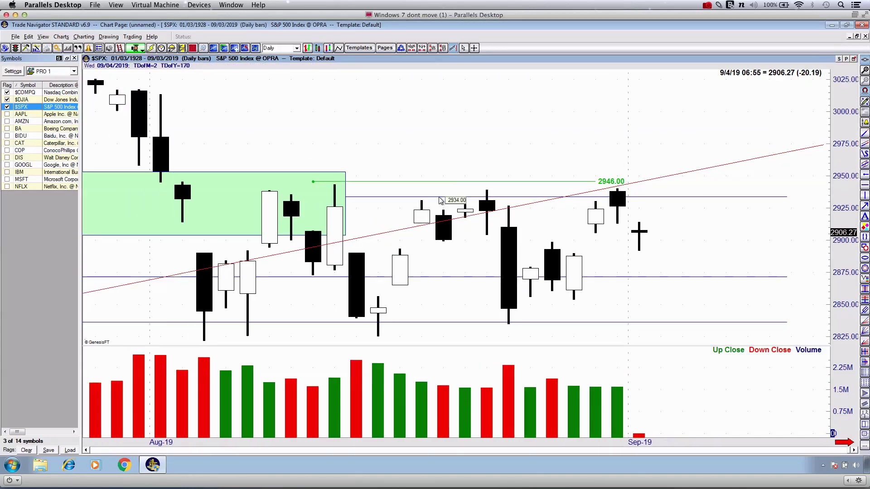
{"action": "scroll", "coordinate": [195, 115], "scroll_direction": "up", "scroll_amount": 5}
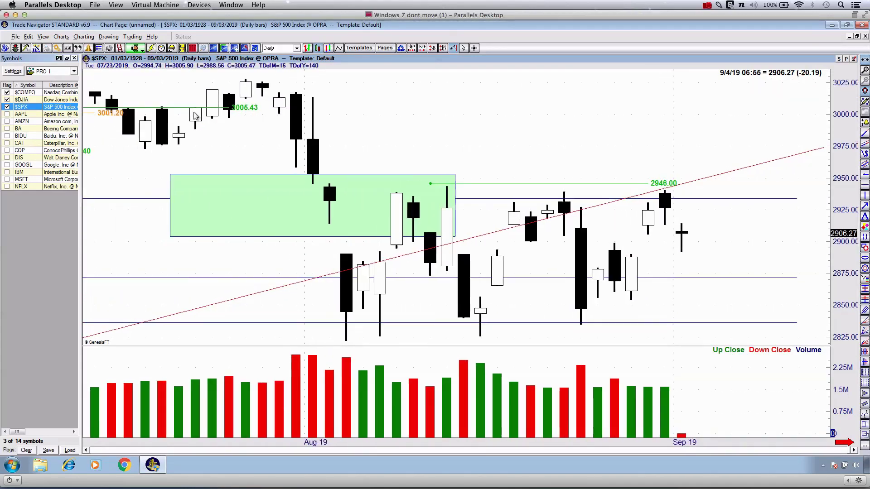
{"action": "key", "text": "ctrl+grave"}
{"action": "left_click_drag", "start_coordinate": [115, 86], "coordinate": [382, 88]}
{"action": "key", "text": "Escape"}
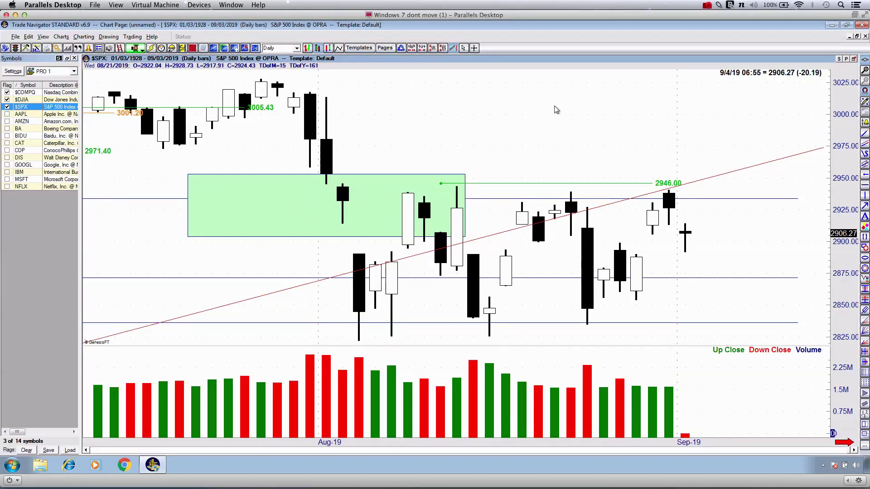
Draw a double-headed red arrow from the early-August candles to September 3 on the S&P 500 chart, and clear it
{"action": "key", "text": "ctrl+2"}
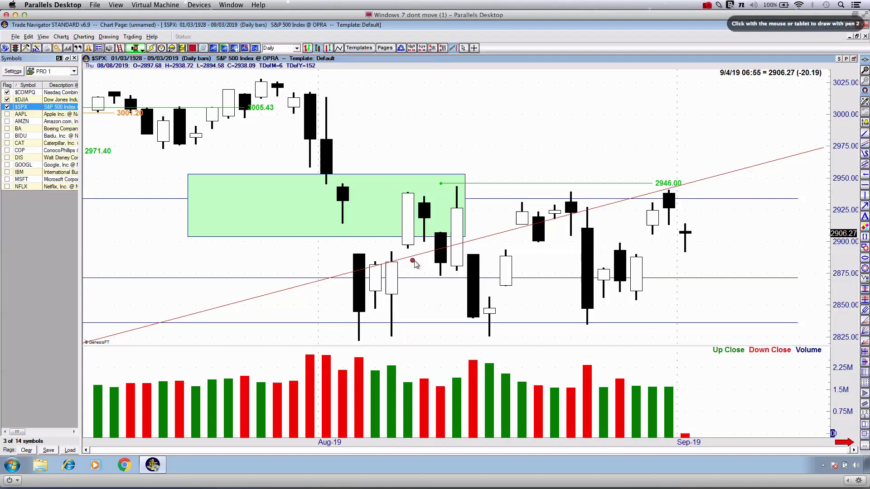
{"action": "left_click_drag", "start_coordinate": [367, 266], "coordinate": [679, 247]}
{"action": "mouse_move", "coordinate": [602, 235]}
{"action": "left_mouse_down"}
{"action": "mouse_move", "coordinate": [706, 236]}
{"action": "mouse_move", "coordinate": [609, 280]}
{"action": "left_mouse_up"}
{"action": "left_click", "coordinate": [402, 244]}
{"action": "mouse_move", "coordinate": [346, 269]}
{"action": "left_mouse_down"}
{"action": "mouse_move", "coordinate": [354, 285]}
{"action": "mouse_move", "coordinate": [452, 287]}
{"action": "mouse_move", "coordinate": [422, 232]}
{"action": "left_mouse_up"}
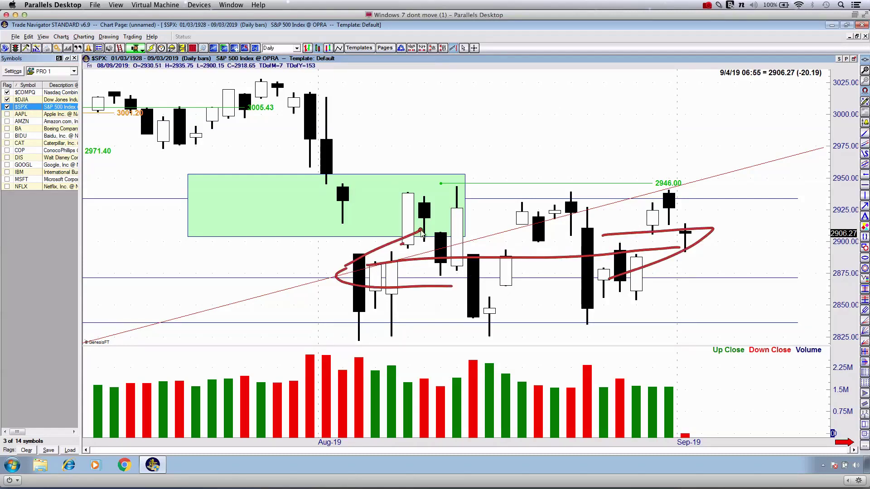
{"action": "key", "text": "Escape"}
Draw a red arc over the late-July highs with short levels beside them and around the September 3 candle, and clear the drawing
{"action": "key", "text": "ctrl+2"}
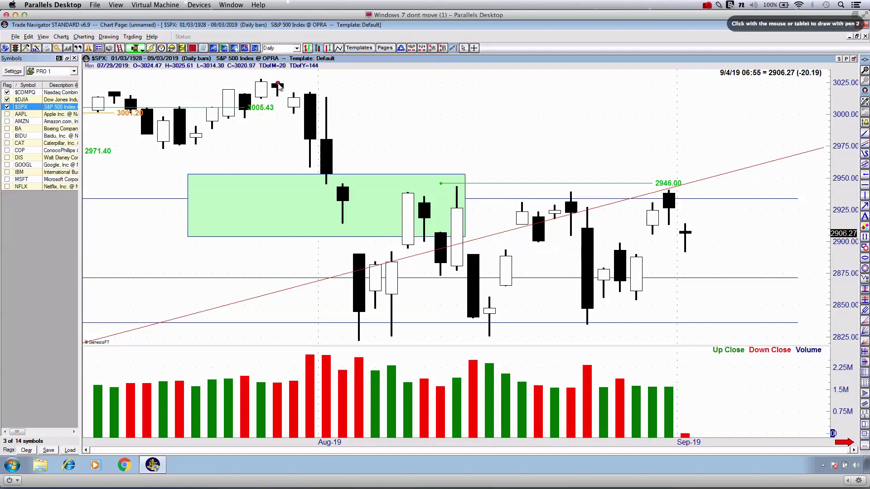
{"action": "mouse_move", "coordinate": [277, 85]}
{"action": "left_mouse_down"}
{"action": "mouse_move", "coordinate": [247, 93]}
{"action": "mouse_move", "coordinate": [300, 87]}
{"action": "left_mouse_up"}
{"action": "left_click_drag", "start_coordinate": [660, 233], "coordinate": [741, 233]}
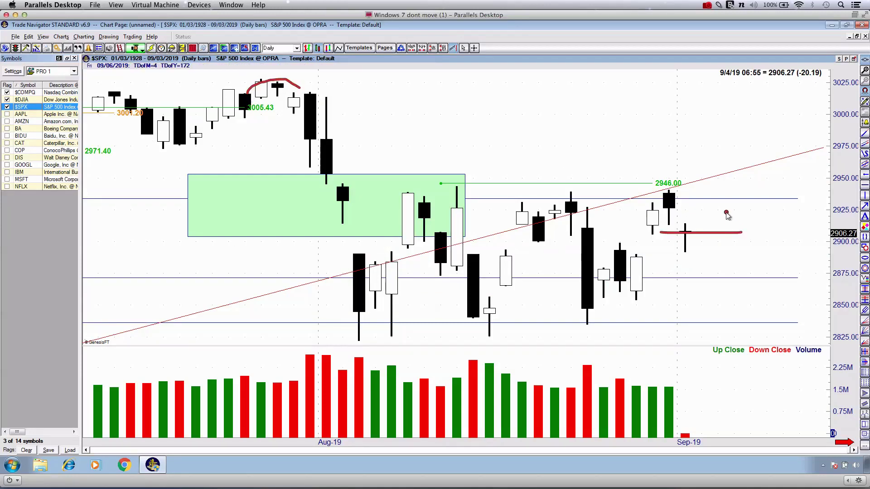
{"action": "left_click_drag", "start_coordinate": [220, 93], "coordinate": [250, 93]}
{"action": "left_click_drag", "start_coordinate": [345, 89], "coordinate": [425, 91]}
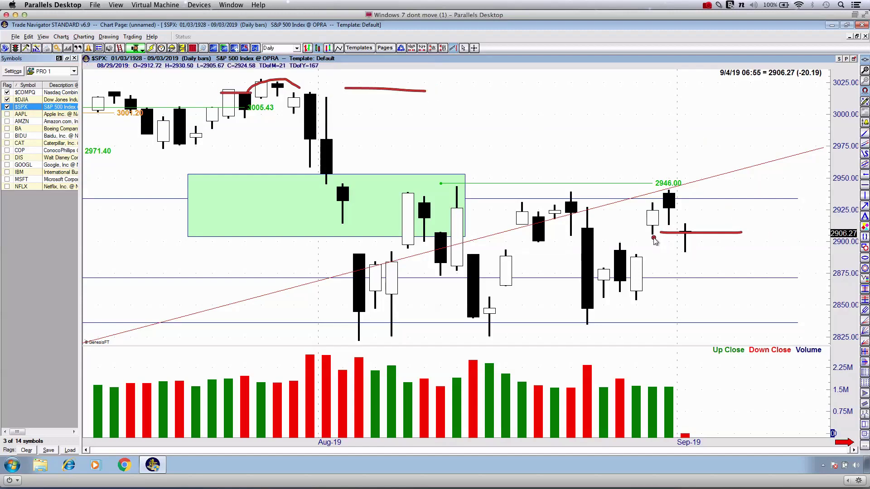
{"action": "left_click_drag", "start_coordinate": [639, 231], "coordinate": [701, 233]}
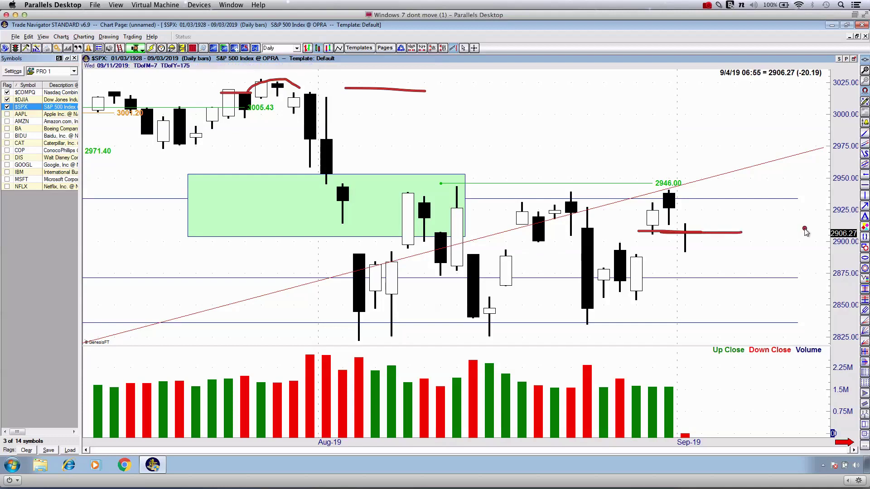
{"action": "left_click_drag", "start_coordinate": [767, 240], "coordinate": [864, 239]}
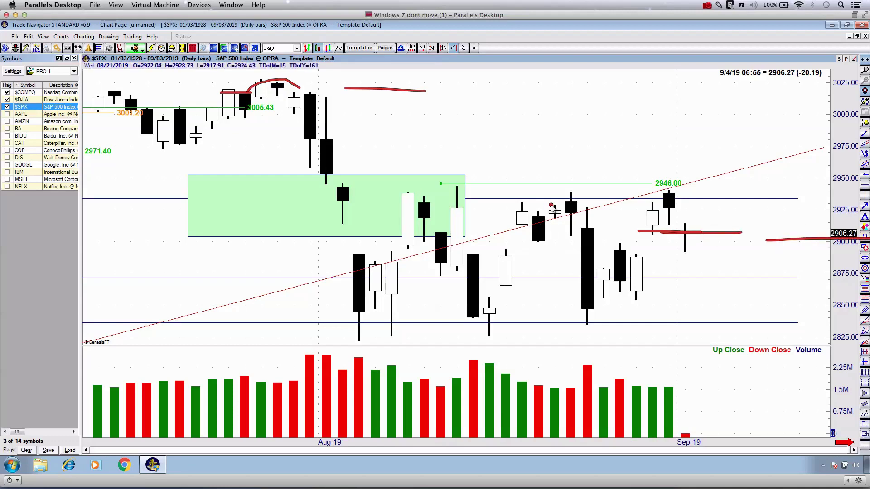
{"action": "key", "text": "Escape"}
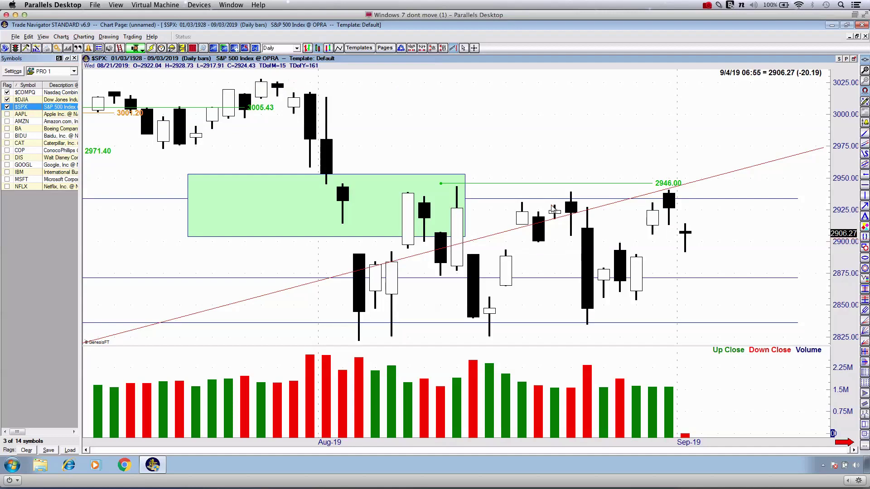
Draw a temporary pen stroke from the late-July peak to just below the August 29 candle, and clear it
{"action": "key", "text": "ctrl+2"}
{"action": "mouse_move", "coordinate": [265, 82]}
{"action": "left_mouse_down"}
{"action": "mouse_move", "coordinate": [707, 234]}
{"action": "mouse_move", "coordinate": [649, 240]}
{"action": "left_mouse_up"}
{"action": "key", "text": "Escape"}
Draw two red lines from the August 28 high rightward beyond the September 3 candle, and clear them
{"action": "key", "text": "Up"}
{"action": "key", "text": "Up"}
{"action": "key", "text": "Up"}
{"action": "key", "text": "Up"}
{"action": "key", "text": "Up"}
{"action": "key", "text": "Up"}
{"action": "key", "text": "Up"}
{"action": "key", "text": "Up"}
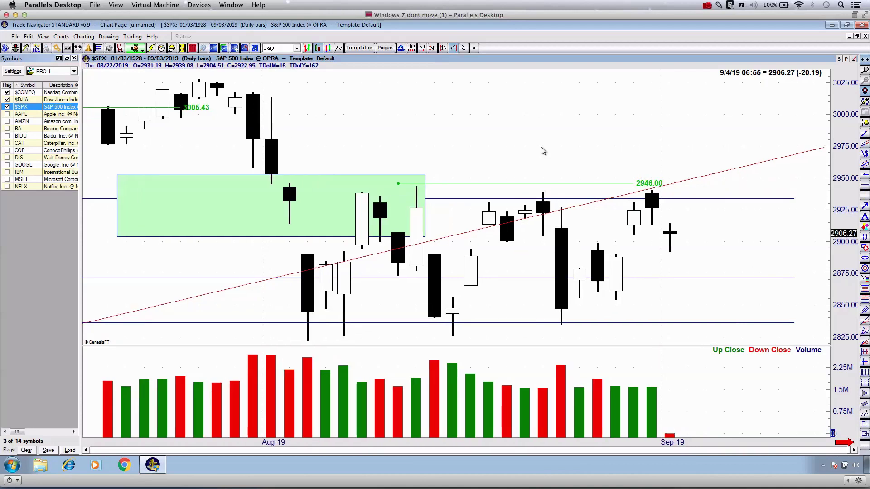
{"action": "key", "text": "Up"}
{"action": "key", "text": "Up"}
{"action": "key", "text": "Up"}
{"action": "key", "text": "Up"}
{"action": "key", "text": "Up"}
{"action": "key", "text": "Up"}
{"action": "key", "text": "Up"}
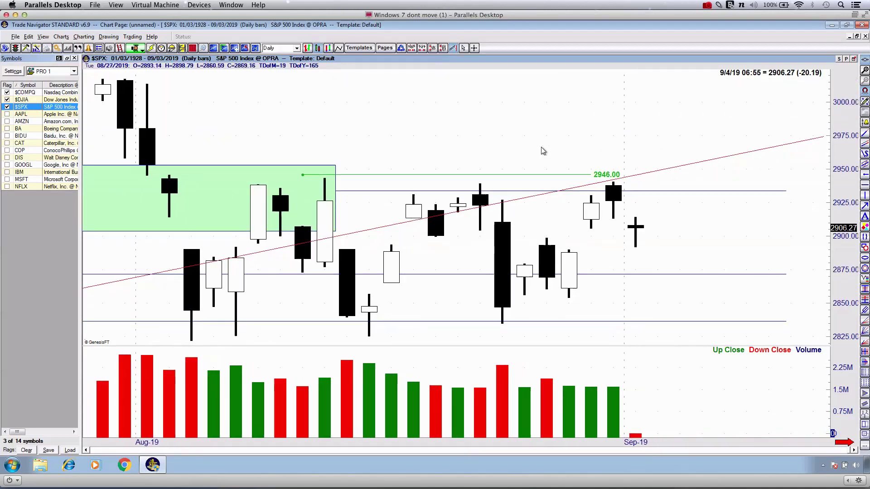
{"action": "key", "text": "ctrl+1"}
{"action": "left_click_drag", "start_coordinate": [550, 253], "coordinate": [686, 263]}
{"action": "left_click_drag", "start_coordinate": [550, 251], "coordinate": [733, 258]}
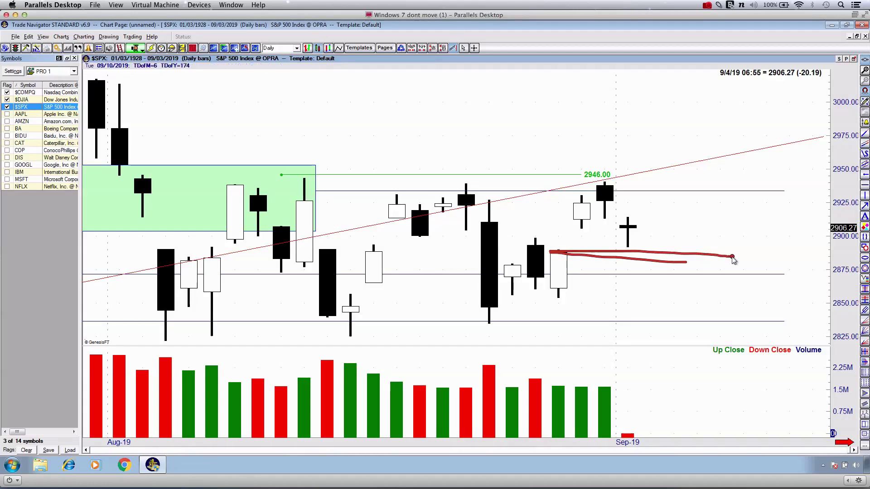
{"action": "key", "text": "Escape"}
Draw a support line from August 27 with a boxed candle, arcs over the three August highs and arrows at the lower levels, and clear everything
{"action": "key", "text": "ctrl+2"}
{"action": "left_click_drag", "start_coordinate": [531, 248], "coordinate": [759, 261]}
{"action": "mouse_move", "coordinate": [644, 240]}
{"action": "left_mouse_down"}
{"action": "mouse_move", "coordinate": [675, 240]}
{"action": "mouse_move", "coordinate": [636, 239]}
{"action": "mouse_move", "coordinate": [651, 269]}
{"action": "mouse_move", "coordinate": [659, 241]}
{"action": "left_mouse_up"}
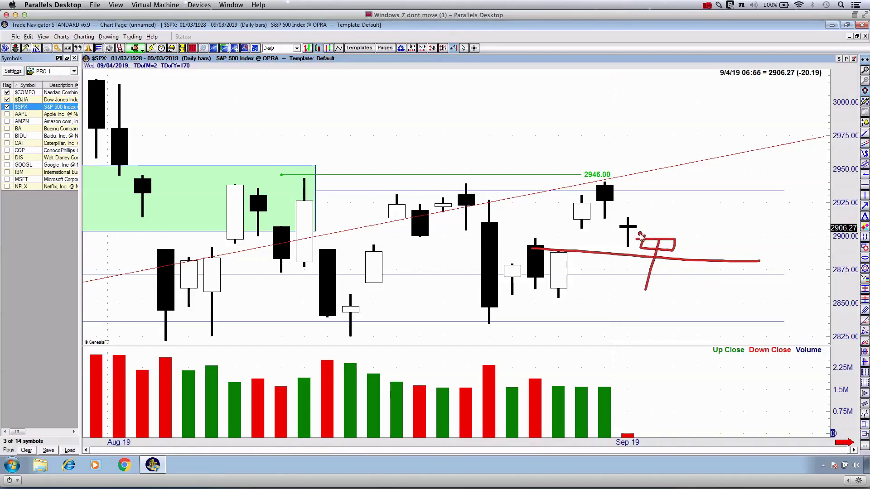
{"action": "mouse_move", "coordinate": [256, 165]}
{"action": "left_mouse_down"}
{"action": "mouse_move", "coordinate": [535, 192]}
{"action": "mouse_move", "coordinate": [672, 187]}
{"action": "left_mouse_up"}
{"action": "left_click_drag", "start_coordinate": [150, 285], "coordinate": [196, 284]}
{"action": "left_click_drag", "start_coordinate": [488, 275], "coordinate": [576, 276]}
{"action": "mouse_move", "coordinate": [461, 255]}
{"action": "left_mouse_down"}
{"action": "mouse_move", "coordinate": [634, 260]}
{"action": "mouse_move", "coordinate": [588, 288]}
{"action": "left_mouse_up"}
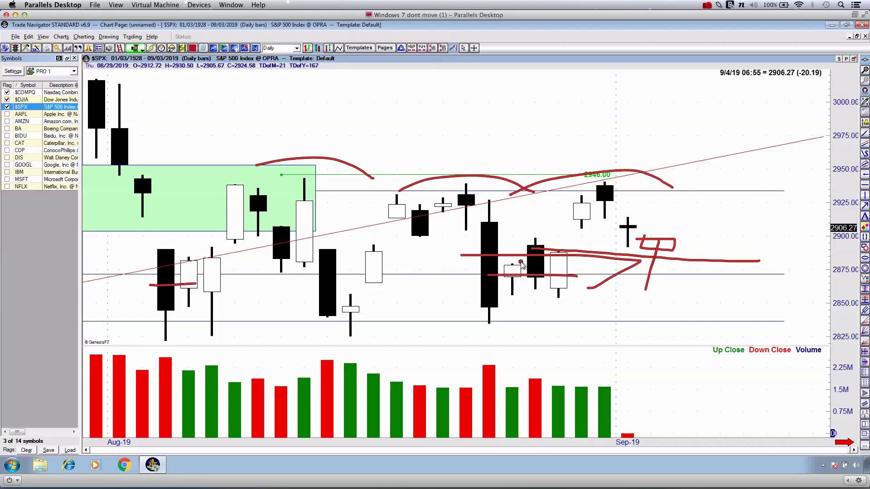
{"action": "mouse_move", "coordinate": [110, 280]}
{"action": "left_mouse_down"}
{"action": "mouse_move", "coordinate": [137, 289]}
{"action": "mouse_move", "coordinate": [115, 303]}
{"action": "left_mouse_up"}
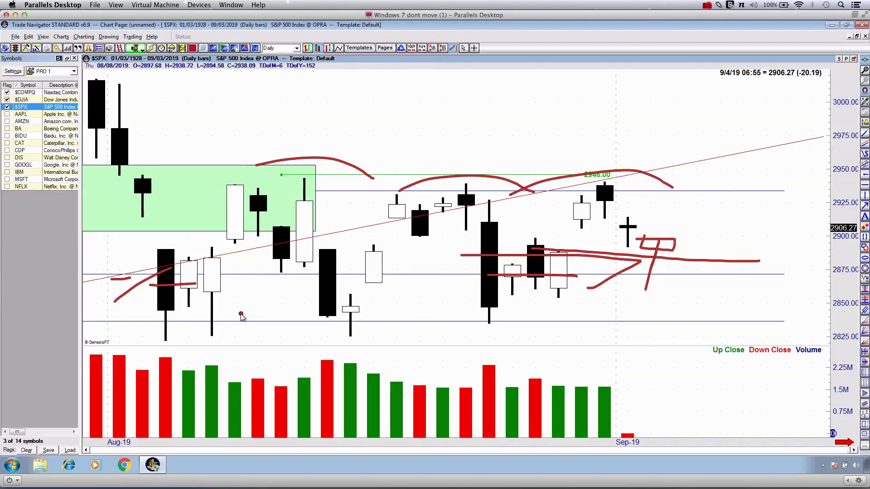
{"action": "key", "text": "Escape"}
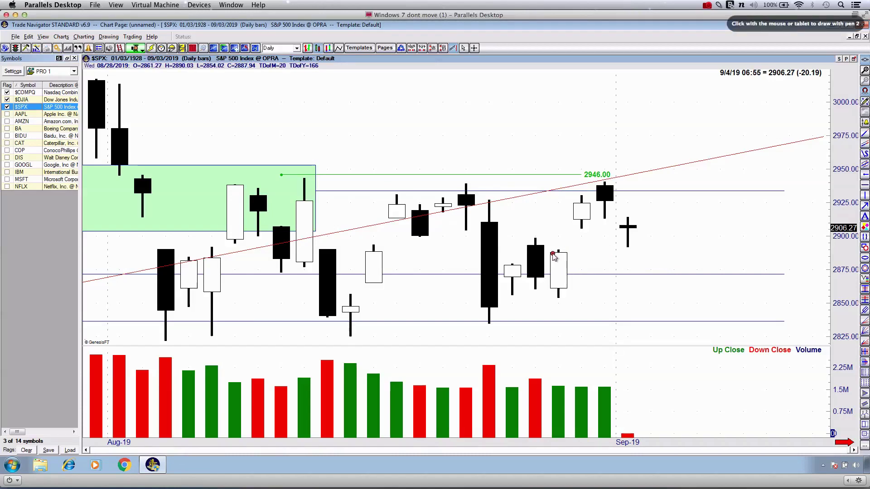
Draw the August 28 high level in red with repeated strokes beneath the September 3 candle, and clear it
{"action": "mouse_move", "coordinate": [553, 253]}
{"action": "left_mouse_down"}
{"action": "mouse_move", "coordinate": [710, 256]}
{"action": "mouse_move", "coordinate": [638, 250]}
{"action": "left_mouse_up"}
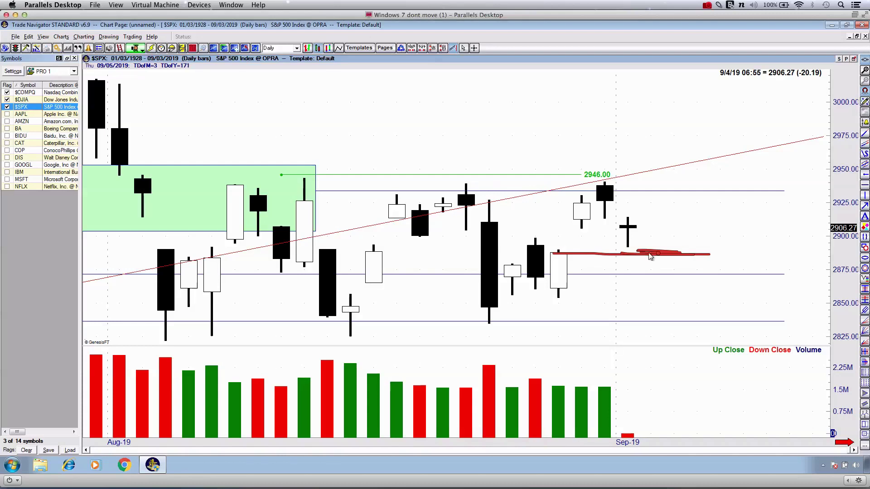
{"action": "left_click_drag", "start_coordinate": [554, 252], "coordinate": [681, 252]}
{"action": "key", "text": "Escape"}
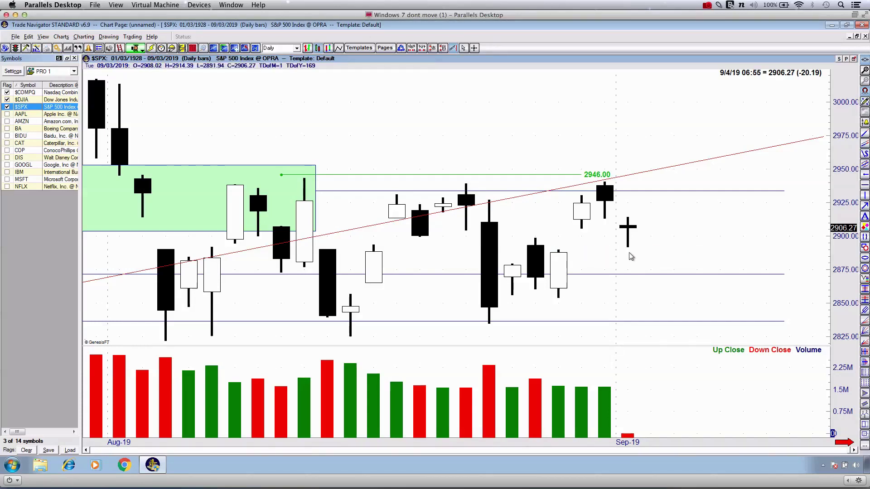
Draw the August 28 high level with a boxed candle and lower wick on it, clear it, and briefly underline the September 3 low
{"action": "left_click_drag", "start_coordinate": [556, 252], "coordinate": [716, 253]}
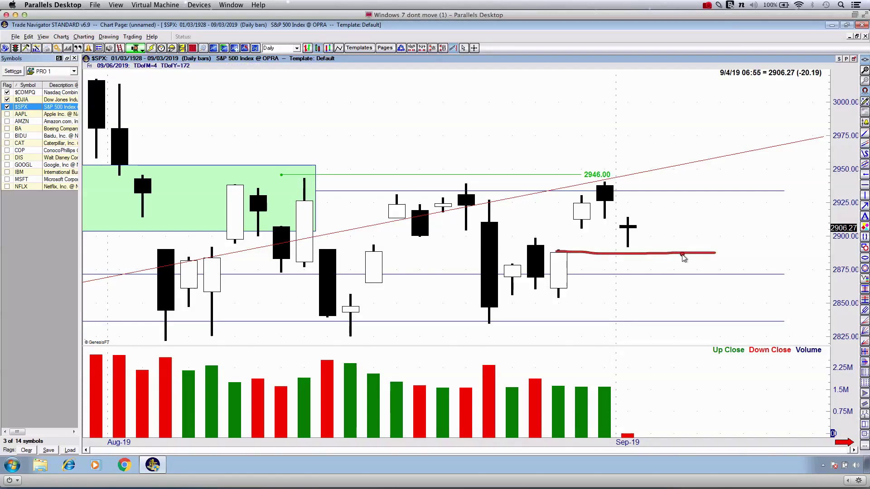
{"action": "mouse_move", "coordinate": [638, 245]}
{"action": "left_mouse_down"}
{"action": "mouse_move", "coordinate": [666, 254]}
{"action": "mouse_move", "coordinate": [636, 243]}
{"action": "left_mouse_up"}
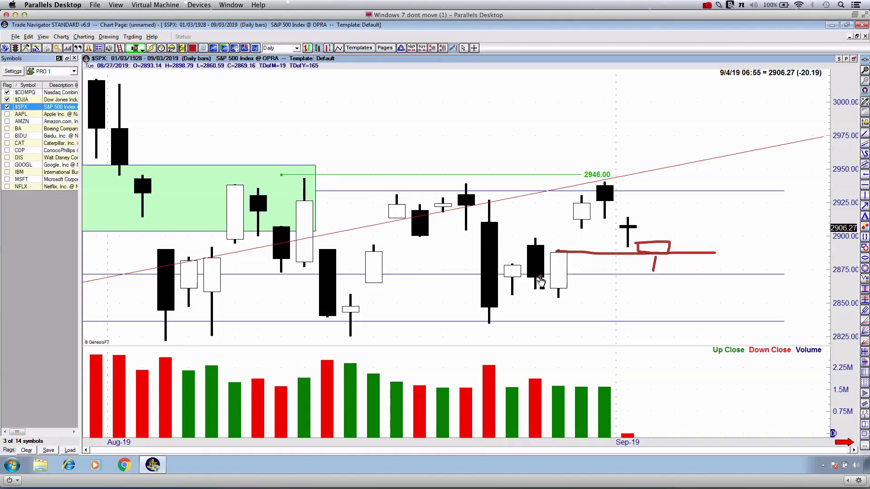
{"action": "key", "text": "Escape"}
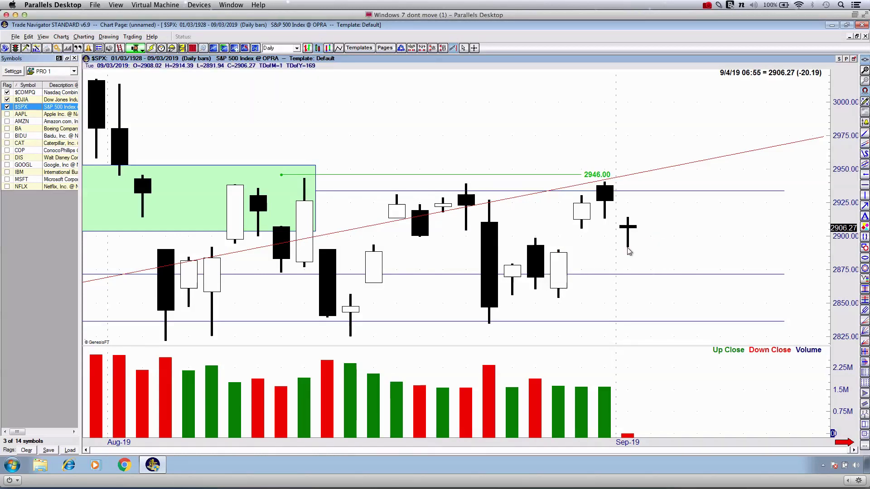
{"action": "key", "text": "ctrl+grave"}
{"action": "left_click_drag", "start_coordinate": [620, 249], "coordinate": [653, 248]}
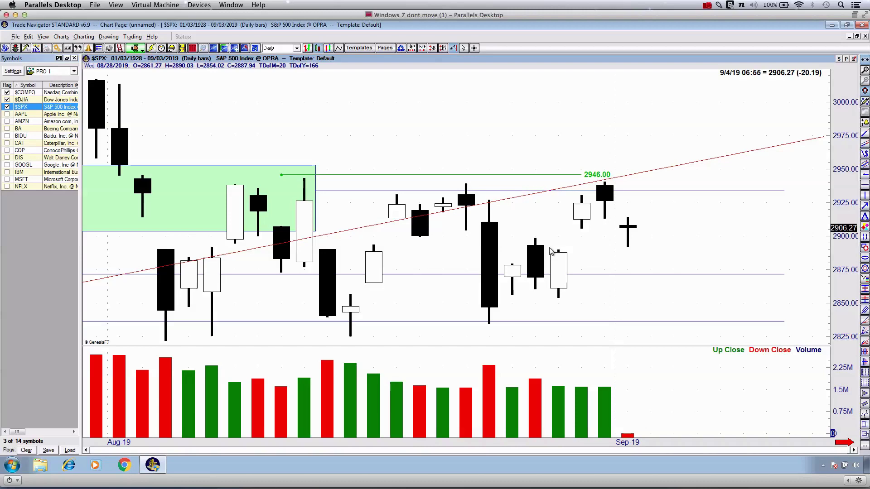
Apply the Pivot Point Bollinger Band template to the S&P 500 daily chart
{"action": "key", "text": "ctrl+b"}
{"action": "key", "text": "Up"}
{"action": "key", "text": "Up"}
{"action": "key", "text": "Up"}
{"action": "key", "text": "Up"}
{"action": "key", "text": "Up"}
{"action": "key", "text": "Up"}
{"action": "key", "text": "Up"}
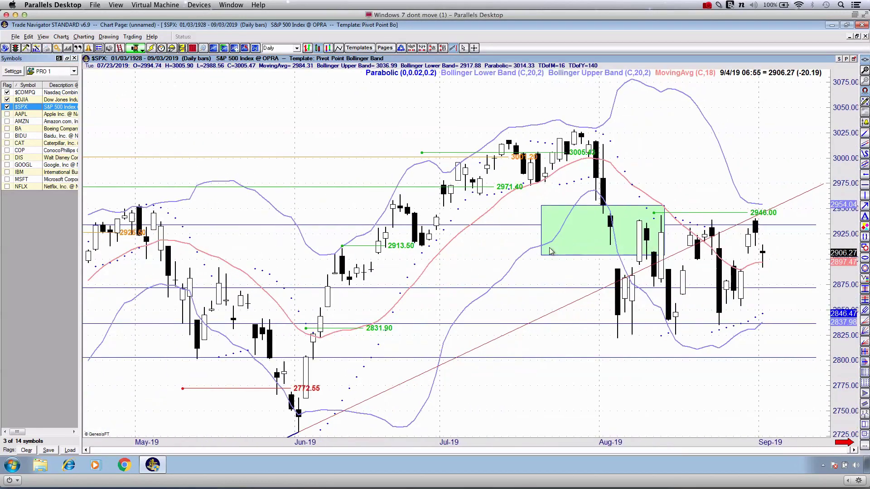
{"action": "key", "text": "Up"}
{"action": "key", "text": "Up"}
{"action": "key", "text": "Up"}
{"action": "key", "text": "Up"}
Draw a rising red line along the latest part of the lower Bollinger band, and clear it
{"action": "key", "text": "ctrl+2"}
{"action": "left_click_drag", "start_coordinate": [718, 338], "coordinate": [773, 307]}
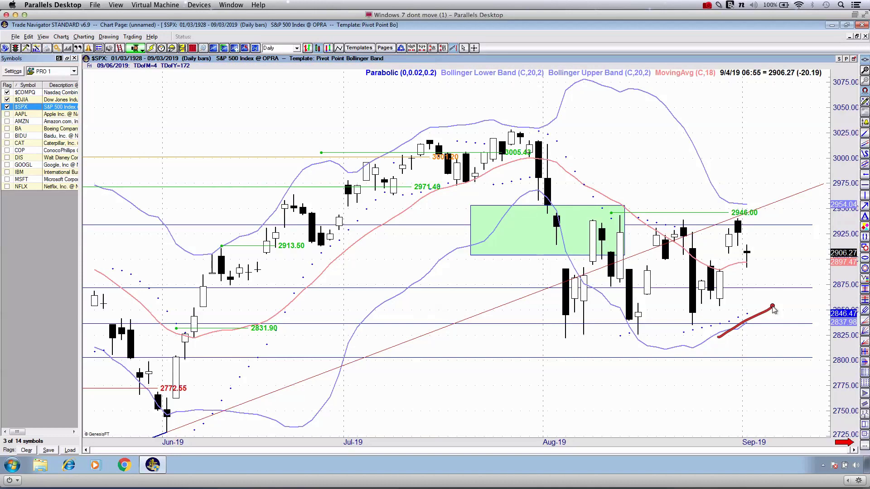
{"action": "key", "text": "Escape"}
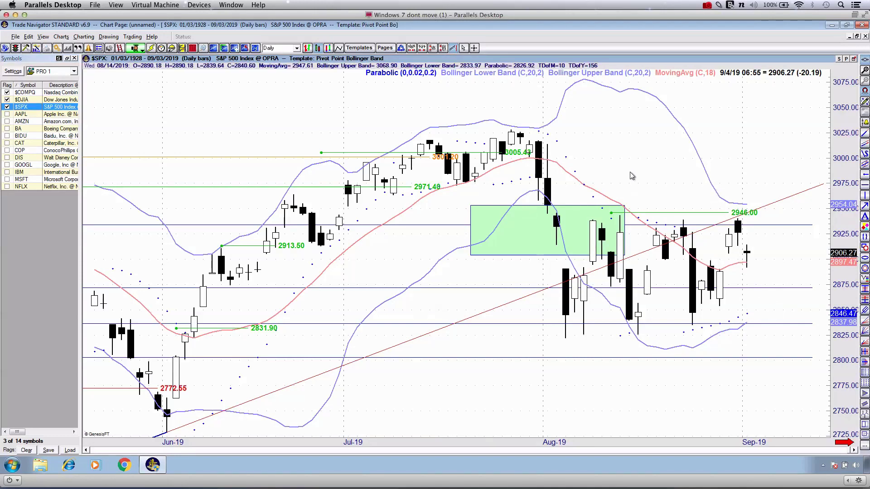
Draw red lines along the August lows and across the 2946.00 level on the Bollinger chart, and clear them
{"action": "left_click_drag", "start_coordinate": [640, 168], "coordinate": [594, 167]}
{"action": "left_click_drag", "start_coordinate": [519, 315], "coordinate": [692, 321]}
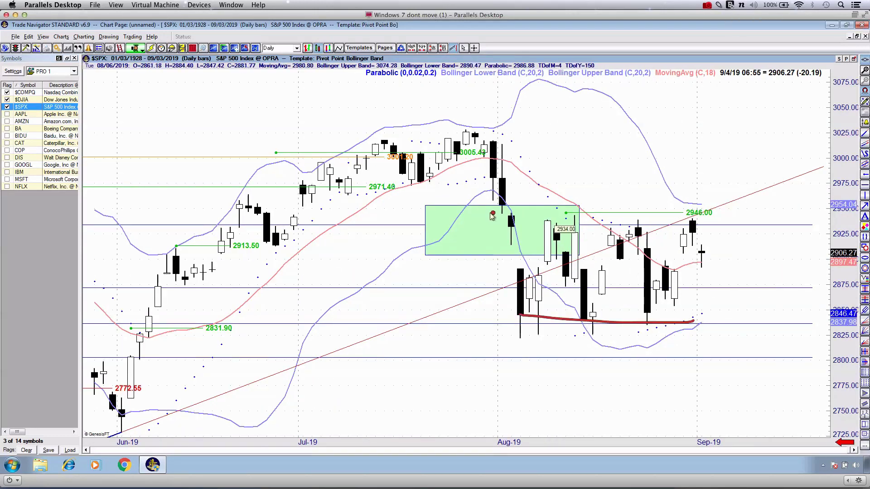
{"action": "left_click_drag", "start_coordinate": [490, 213], "coordinate": [734, 212]}
{"action": "key", "text": "Escape"}
Mark the upper Bollinger band curving down, the moving average with a flat arrow, and the lower band curving up in red
{"action": "left_click_drag", "start_coordinate": [669, 201], "coordinate": [714, 210]}
{"action": "left_click_drag", "start_coordinate": [696, 263], "coordinate": [732, 269]}
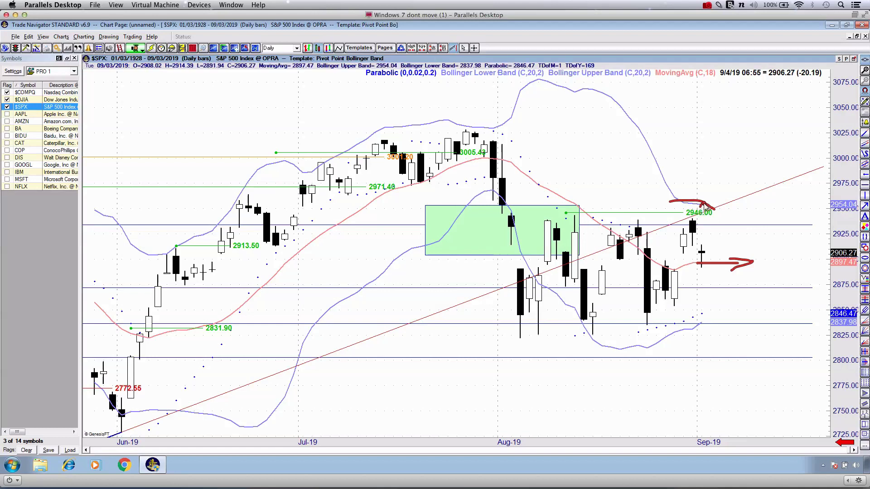
{"action": "left_click_drag", "start_coordinate": [699, 204], "coordinate": [730, 234]}
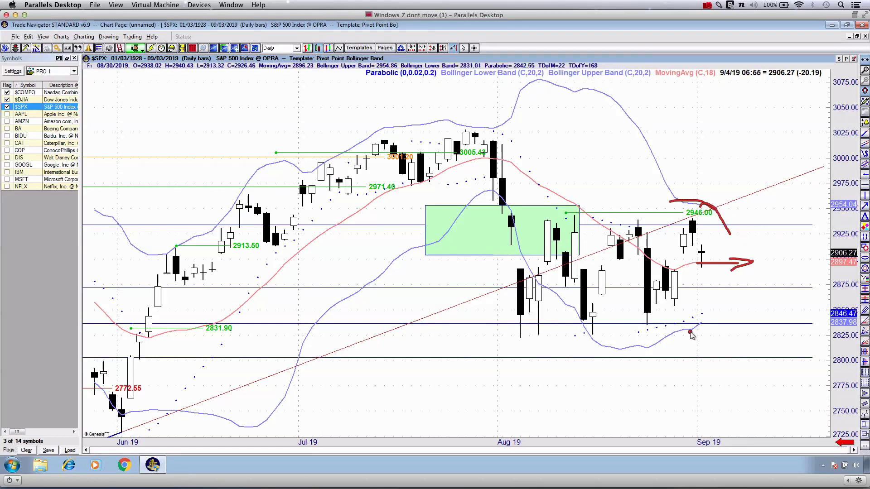
{"action": "left_click_drag", "start_coordinate": [690, 329], "coordinate": [722, 299]}
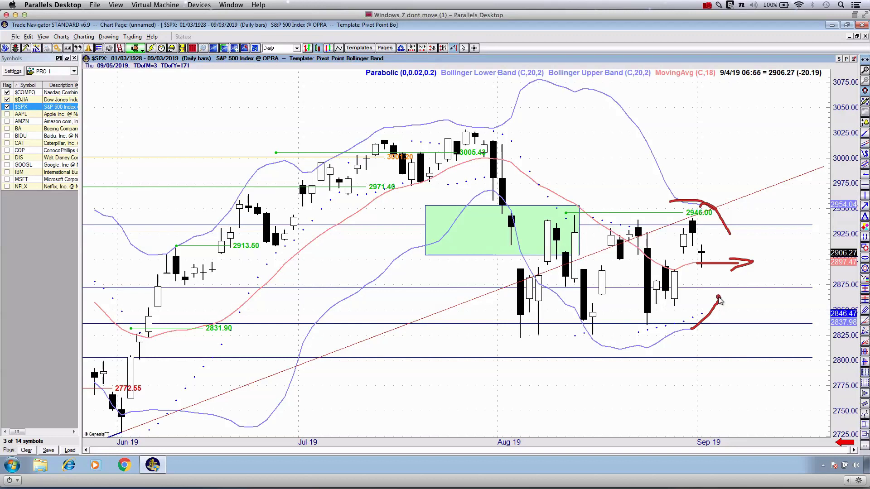
Switch to the Dow Jones chart, draw curves from the upper and lower Bollinger bands toward each other, and clear them
{"action": "left_click", "coordinate": [36, 100]}
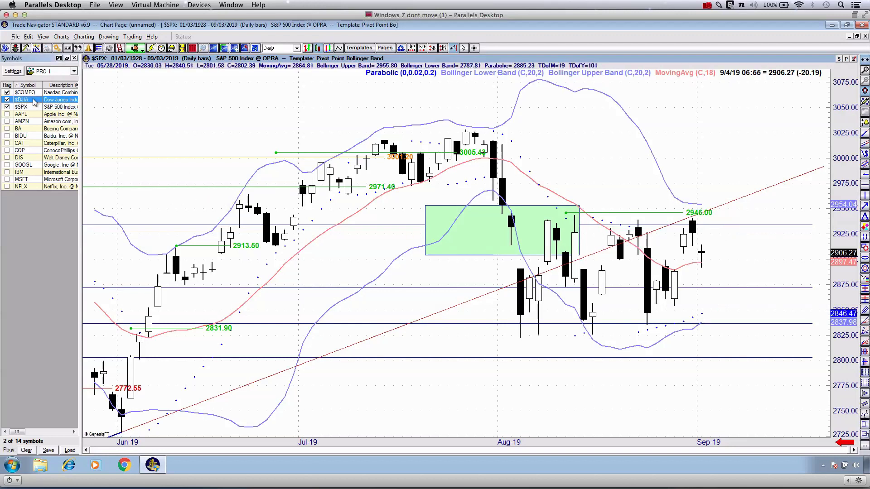
{"action": "key", "text": "ctrl+2"}
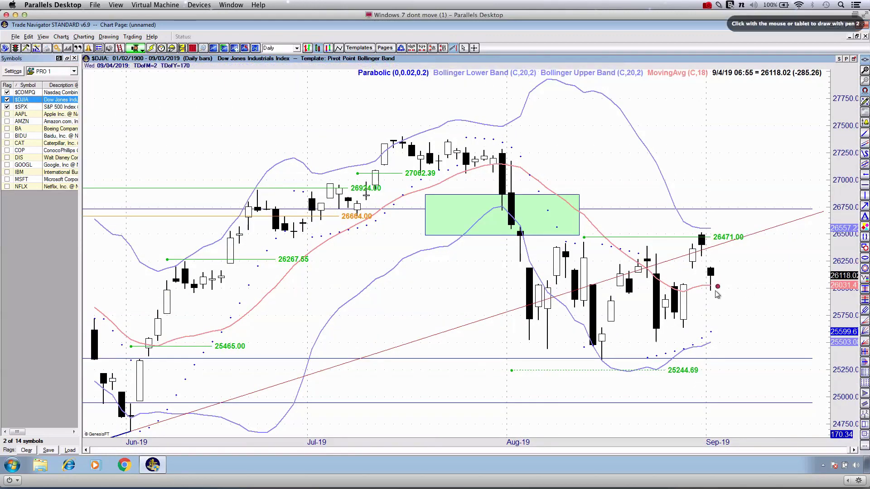
{"action": "left_click_drag", "start_coordinate": [703, 347], "coordinate": [746, 318]}
{"action": "left_click_drag", "start_coordinate": [674, 223], "coordinate": [741, 241]}
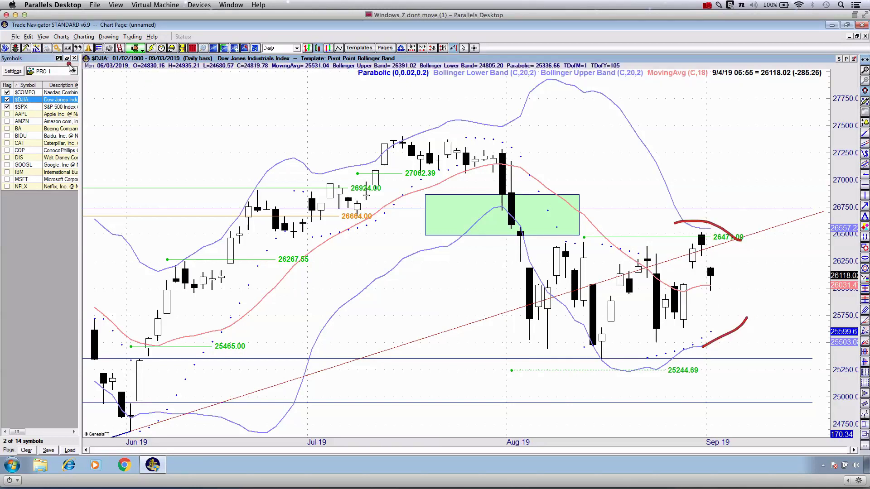
{"action": "left_click_drag", "start_coordinate": [76, 63], "coordinate": [180, 53]}
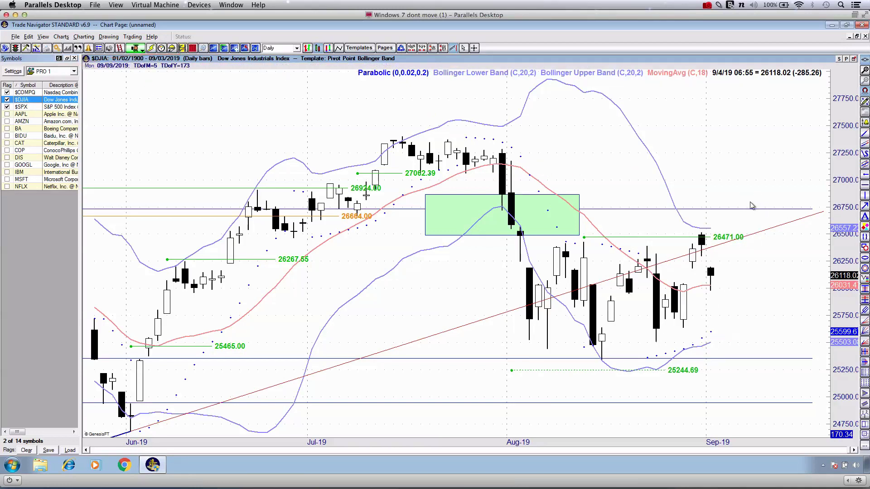
Draw a red horizontal arrow from the early-August candles to the September 3 low on the Dow Jones chart
{"action": "key", "text": "ctrl+2"}
{"action": "left_click_drag", "start_coordinate": [545, 286], "coordinate": [684, 289]}
{"action": "mouse_move", "coordinate": [661, 281]}
{"action": "left_mouse_down"}
{"action": "mouse_move", "coordinate": [710, 289]}
{"action": "mouse_move", "coordinate": [659, 302]}
{"action": "left_mouse_up"}
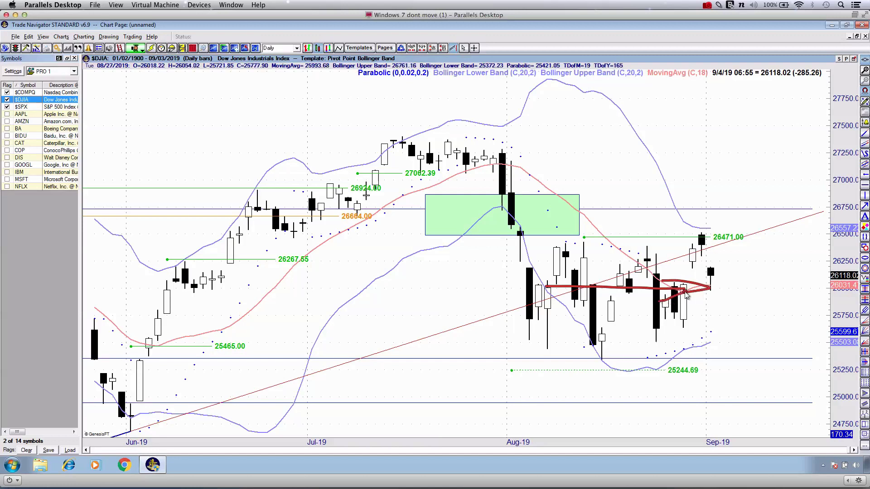
Trace the upper Bollinger band's fall and the lower band's rise in red, and reinforce the horizontal level between them
{"action": "left_click_drag", "start_coordinate": [499, 124], "coordinate": [522, 118]}
{"action": "mouse_move", "coordinate": [549, 93]}
{"action": "left_mouse_down"}
{"action": "mouse_move", "coordinate": [589, 86]}
{"action": "mouse_move", "coordinate": [652, 157]}
{"action": "mouse_move", "coordinate": [688, 225]}
{"action": "mouse_move", "coordinate": [735, 235]}
{"action": "left_mouse_up"}
{"action": "left_click_drag", "start_coordinate": [654, 374], "coordinate": [752, 324]}
{"action": "left_click_drag", "start_coordinate": [549, 290], "coordinate": [708, 294]}
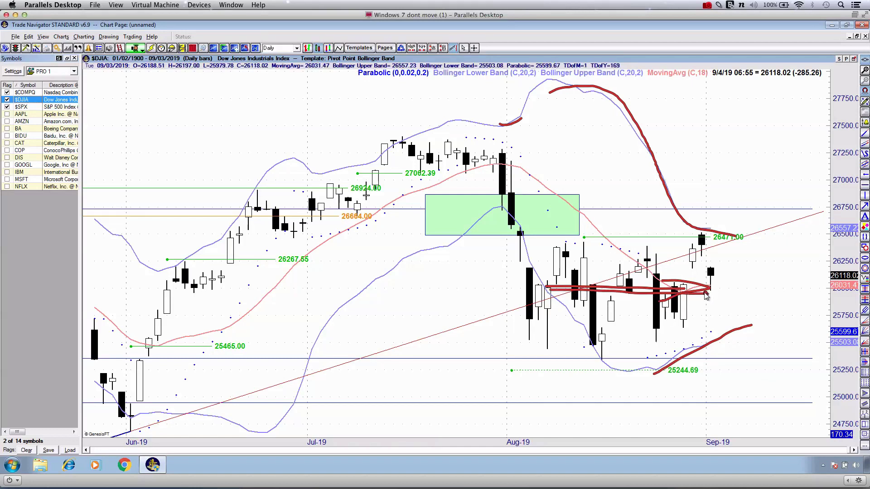
{"action": "left_click_drag", "start_coordinate": [652, 198], "coordinate": [744, 247]}
{"action": "left_click_drag", "start_coordinate": [680, 365], "coordinate": [734, 310]}
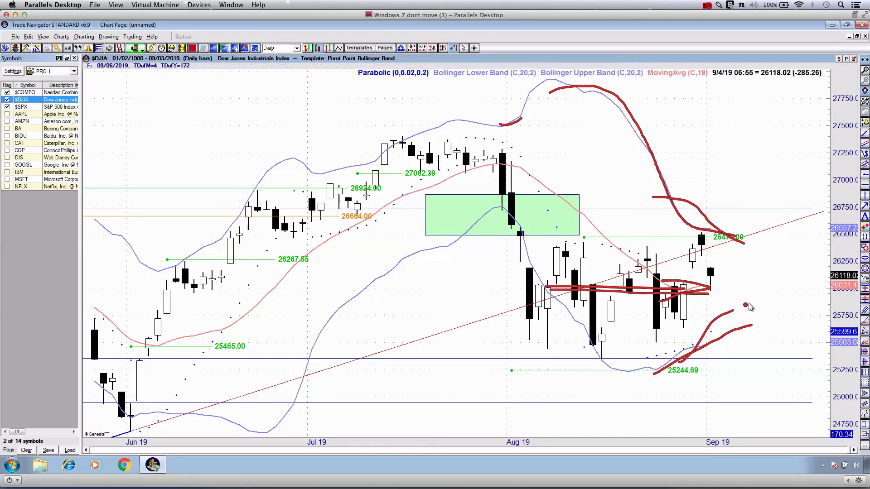
Switch to the Nasdaq Composite chart, draw a temporary red horizontal line across the August candles at about 7,890, and clear it
{"action": "key", "text": "Escape"}
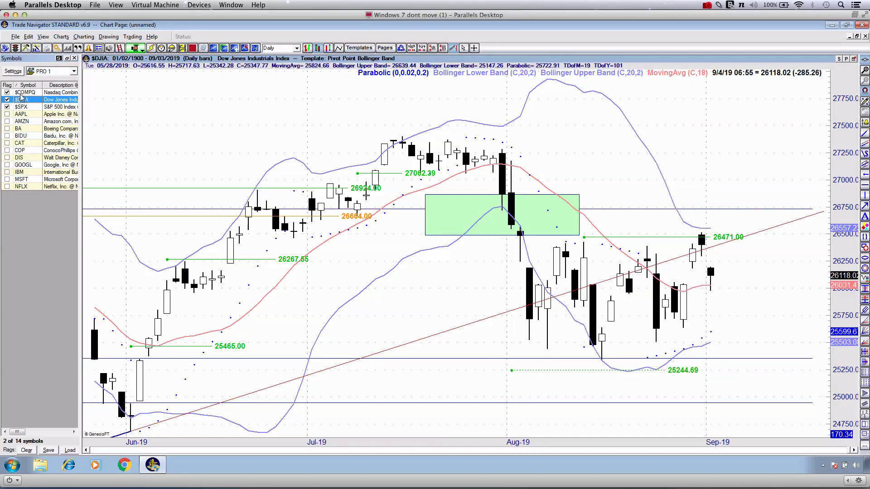
{"action": "left_click", "coordinate": [20, 93]}
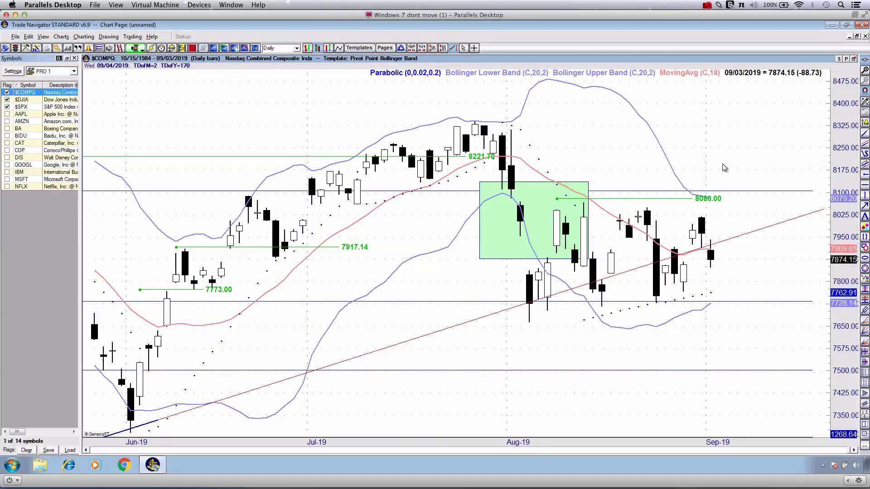
{"action": "left_click_drag", "start_coordinate": [745, 157], "coordinate": [706, 156]}
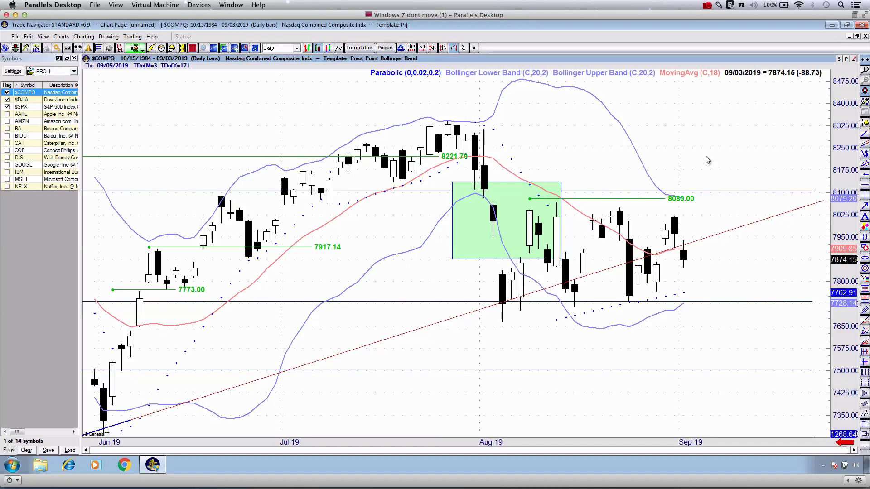
{"action": "key", "text": "ctrl+2"}
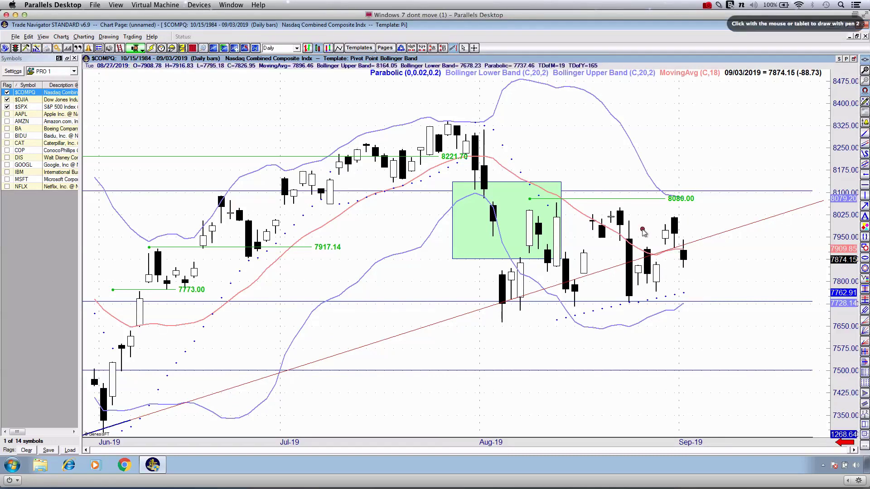
{"action": "left_click_drag", "start_coordinate": [557, 254], "coordinate": [743, 255]}
{"action": "key", "text": "Escape"}
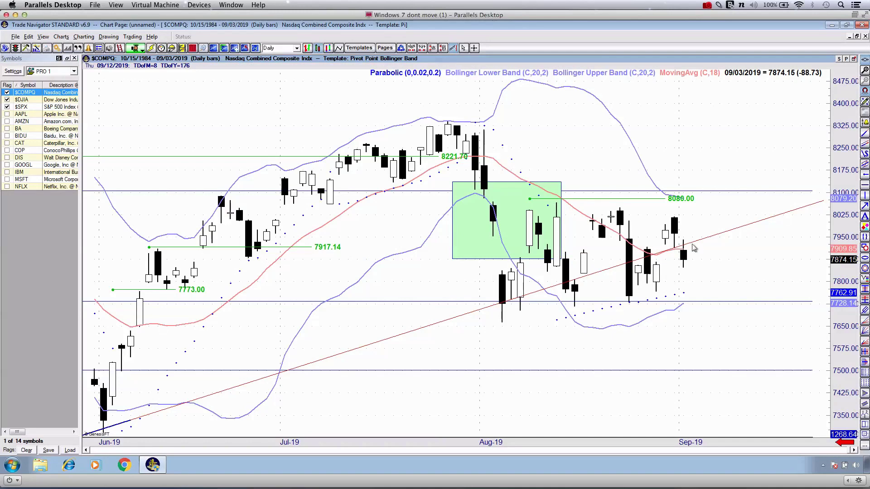
Underline the MovingAvg label and trace the moving average from early August to September 3 in red on the Nasdaq chart
{"action": "key", "text": "ctrl+1"}
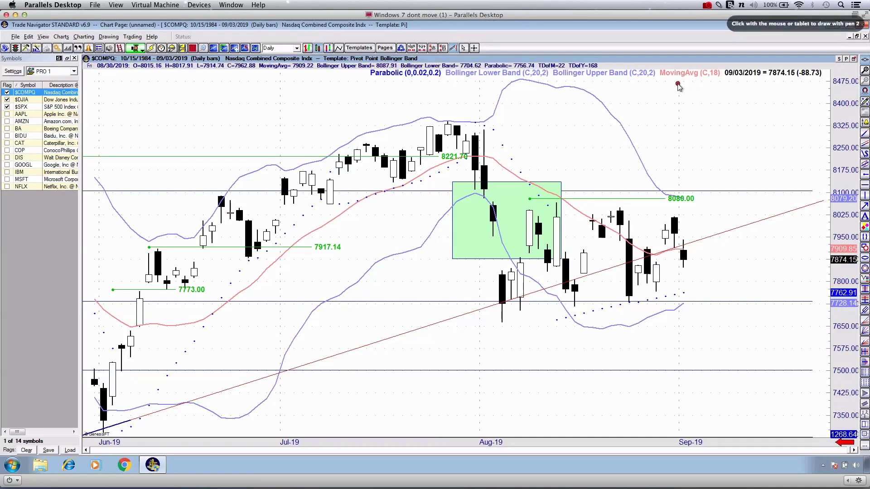
{"action": "left_click_drag", "start_coordinate": [678, 83], "coordinate": [738, 80]}
{"action": "mouse_move", "coordinate": [453, 166]}
{"action": "left_mouse_down"}
{"action": "mouse_move", "coordinate": [482, 157]}
{"action": "mouse_move", "coordinate": [641, 248]}
{"action": "mouse_move", "coordinate": [707, 250]}
{"action": "left_mouse_up"}
{"action": "key", "text": "Escape"}
Mark the Nasdaq's lower Bollinger band curving up and its upper band curving down toward the flat moving average, and clear the marks
{"action": "key", "text": "ctrl+1"}
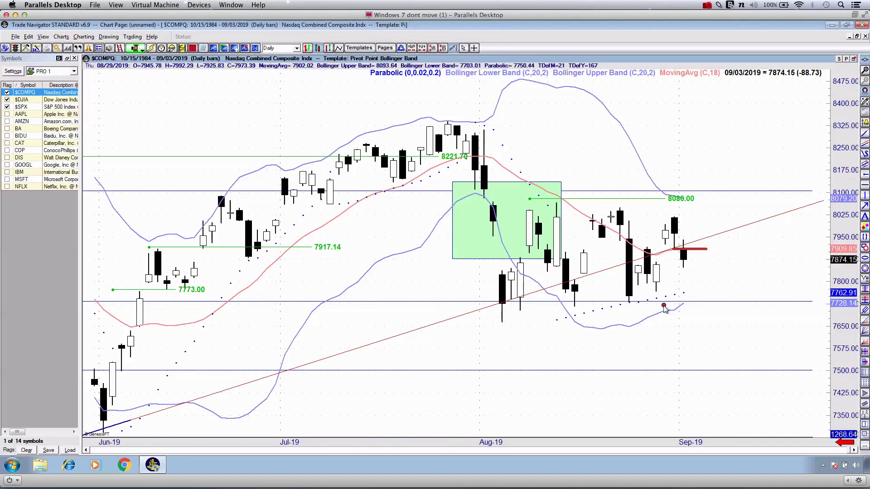
{"action": "left_click_drag", "start_coordinate": [663, 310], "coordinate": [707, 280]}
{"action": "left_click_drag", "start_coordinate": [657, 198], "coordinate": [716, 231]}
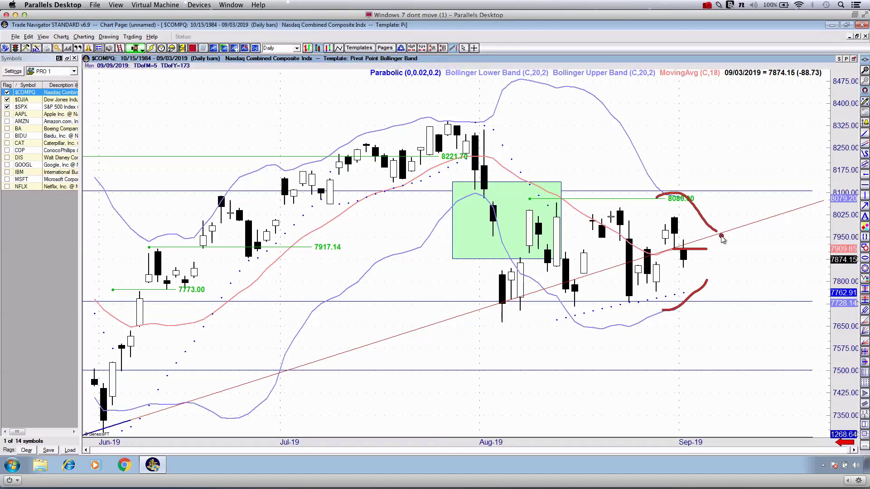
{"action": "key", "text": "Escape"}
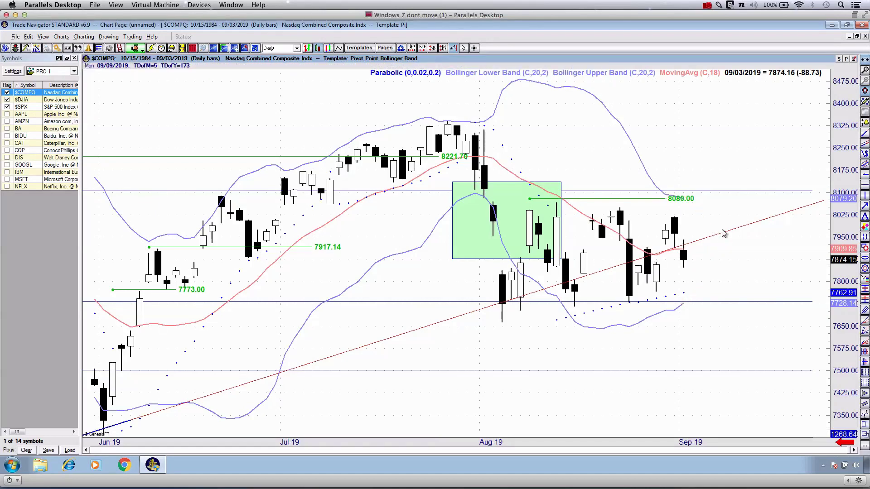
Display the Dow Jones daily chart with the Default template, focused on the mid-August to September 3 candles
{"action": "left_click", "coordinate": [36, 100]}
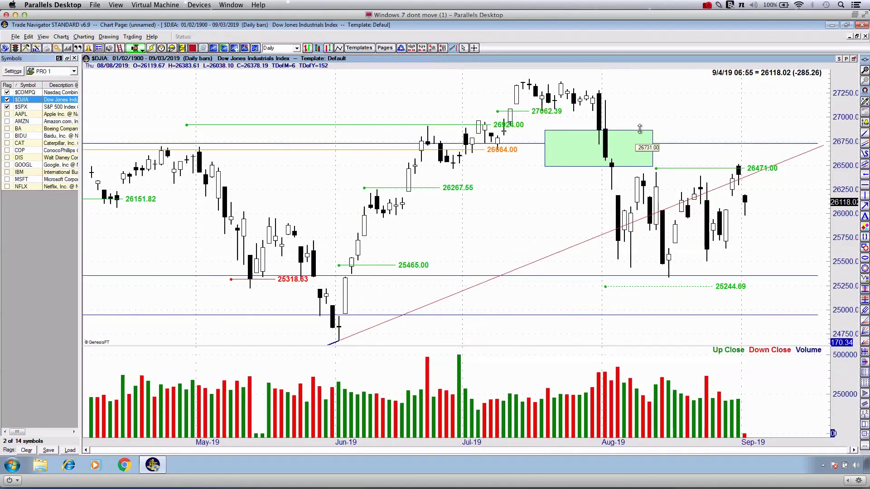
{"action": "key", "text": "Up"}
{"action": "key", "text": "Up"}
{"action": "key", "text": "Up"}
{"action": "key", "text": "Up"}
{"action": "key", "text": "Up"}
{"action": "scroll", "coordinate": [640, 129], "scroll_direction": "up", "scroll_amount": 5}
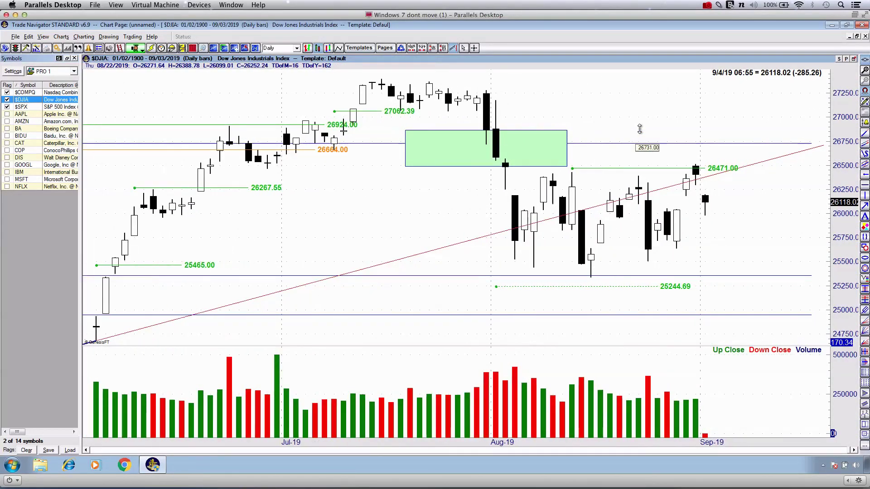
{"action": "scroll", "coordinate": [640, 129], "scroll_direction": "up", "scroll_amount": 5}
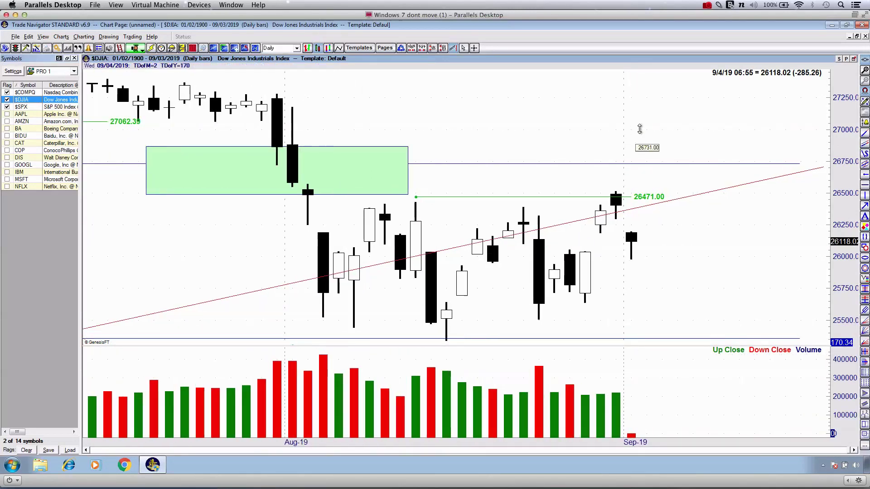
{"action": "scroll", "coordinate": [640, 129], "scroll_direction": "up", "scroll_amount": 5}
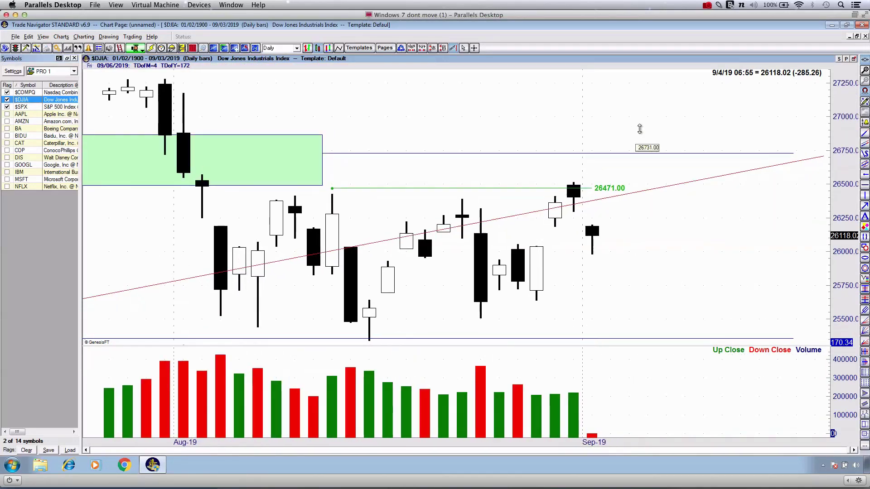
{"action": "scroll", "coordinate": [639, 129], "scroll_direction": "up", "scroll_amount": 4}
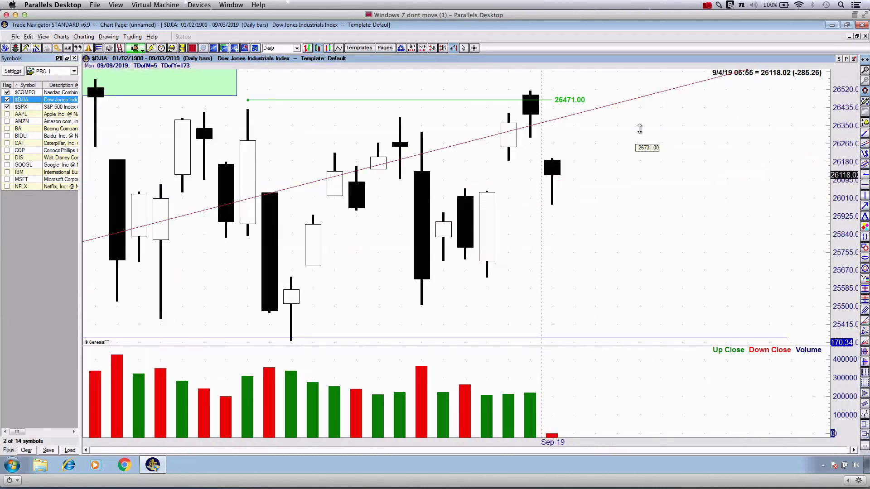
{"action": "scroll", "coordinate": [640, 129], "scroll_direction": "up", "scroll_amount": 5}
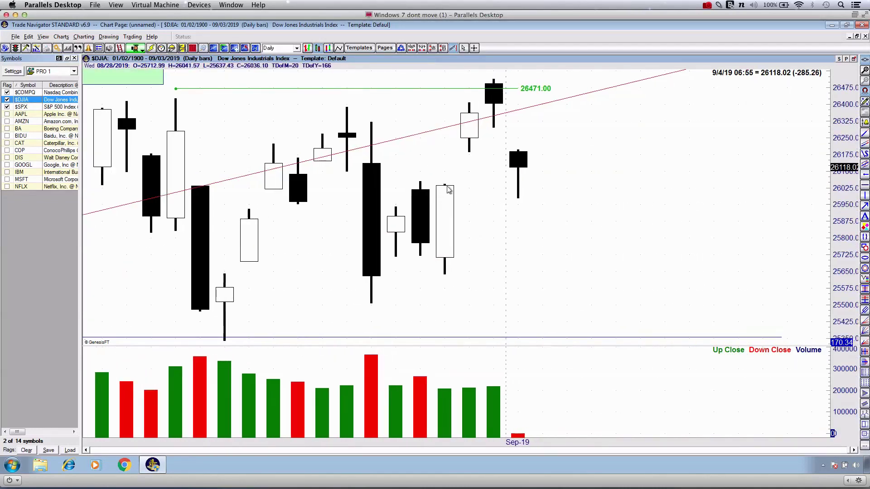
Draw a red horizontal line from the August 28 high, two falling lines through it and a rising arrow, and clear them
{"action": "left_click_drag", "start_coordinate": [441, 186], "coordinate": [585, 183]}
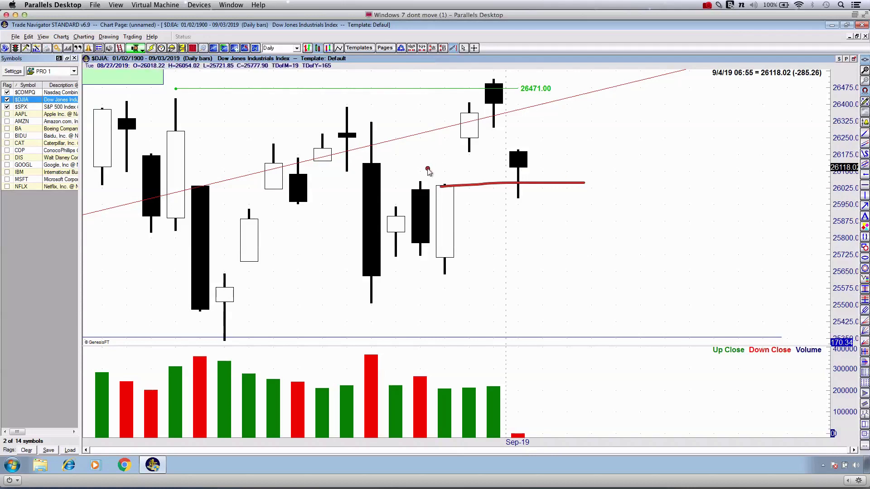
{"action": "left_click_drag", "start_coordinate": [455, 127], "coordinate": [541, 205]}
{"action": "left_click_drag", "start_coordinate": [488, 62], "coordinate": [586, 212]}
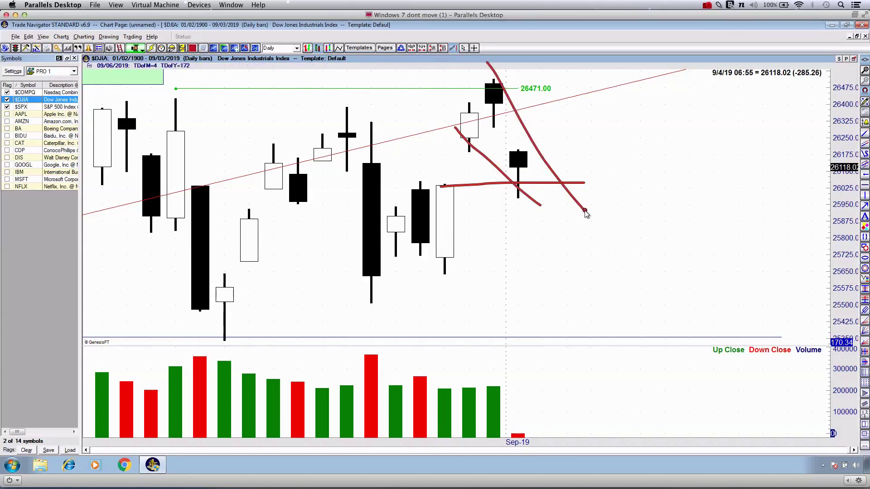
{"action": "mouse_move", "coordinate": [564, 182]}
{"action": "left_mouse_down"}
{"action": "mouse_move", "coordinate": [649, 143]}
{"action": "mouse_move", "coordinate": [661, 165]}
{"action": "left_mouse_up"}
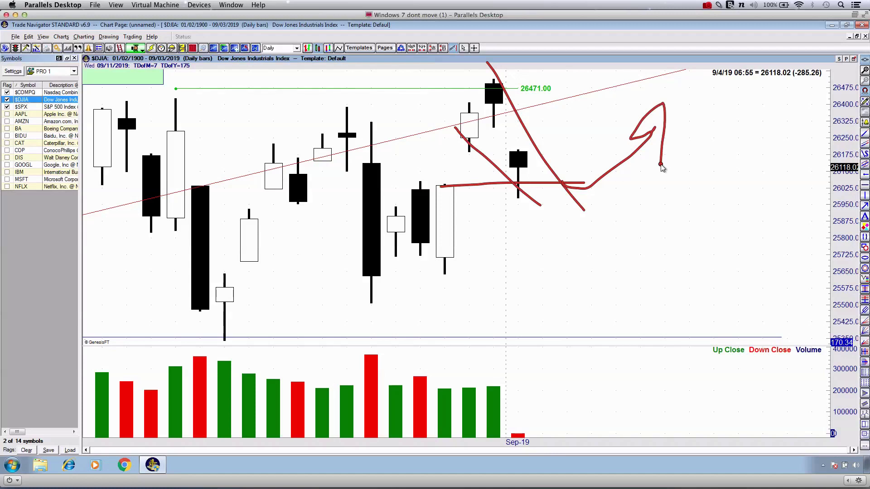
{"action": "key", "text": "Escape"}
Switch from the Dow Jones chart to the S&P 500 daily chart showing the August and early-September candles
{"action": "key", "text": "Down"}
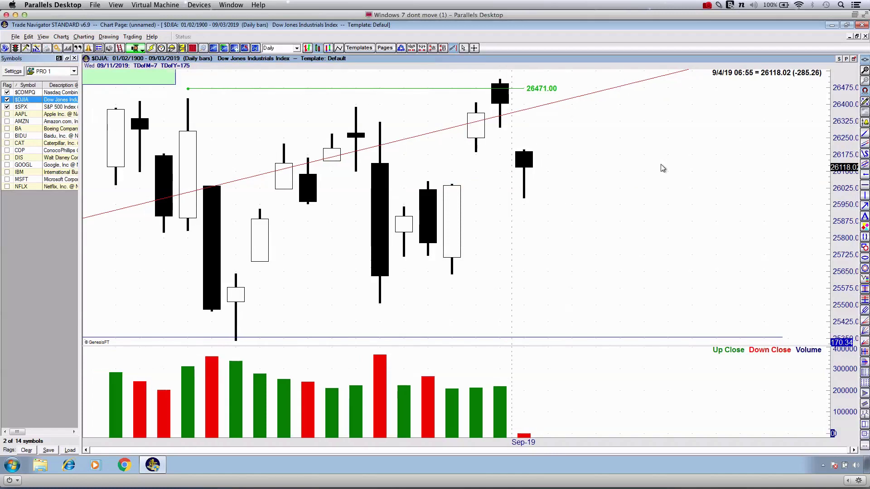
{"action": "key", "text": "Down"}
{"action": "key", "text": "Down"}
{"action": "key", "text": "Down"}
{"action": "key", "text": "Down"}
{"action": "key", "text": "Down"}
{"action": "key", "text": "Down"}
{"action": "key", "text": "Down"}
{"action": "key", "text": "Down"}
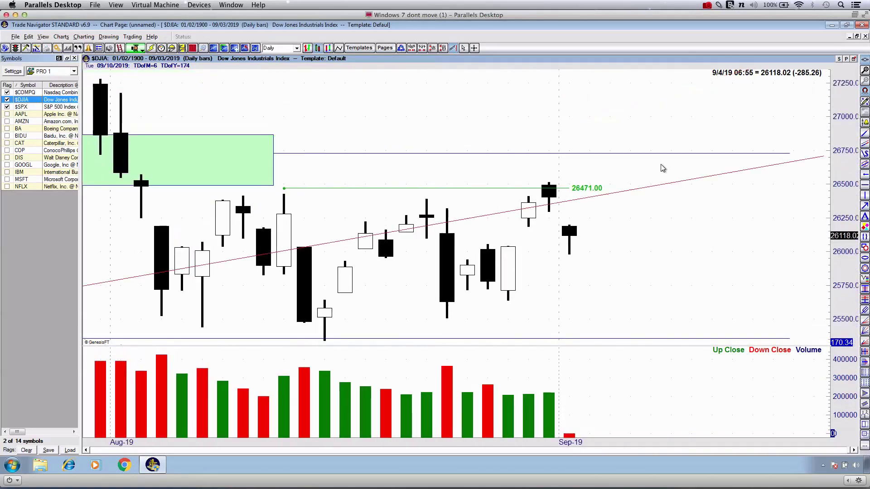
{"action": "key", "text": "Down"}
{"action": "key", "text": "Down"}
{"action": "key", "text": "Down"}
{"action": "key", "text": "Down"}
{"action": "key", "text": "Down"}
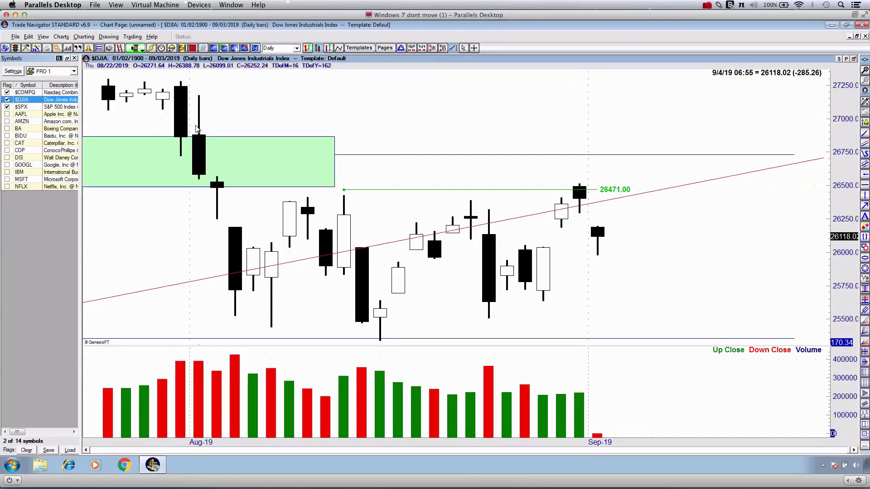
{"action": "key", "text": "Down"}
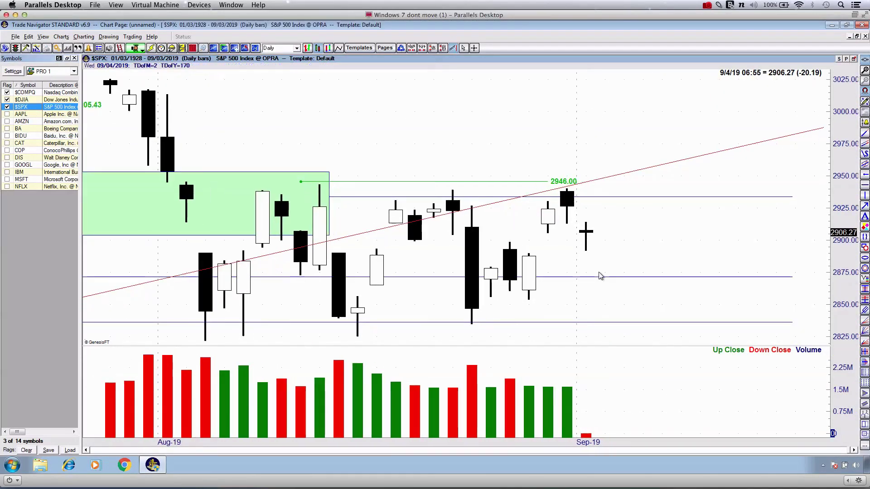
Examine the latest S&P 500 candles closely against the 2946.00 level, the trendline and the horizontal support lines
{"action": "key", "text": "Up"}
{"action": "key", "text": "Up"}
{"action": "key", "text": "Up"}
{"action": "key", "text": "Up"}
{"action": "key", "text": "Up"}
{"action": "key", "text": "Up"}
{"action": "key", "text": "Down"}
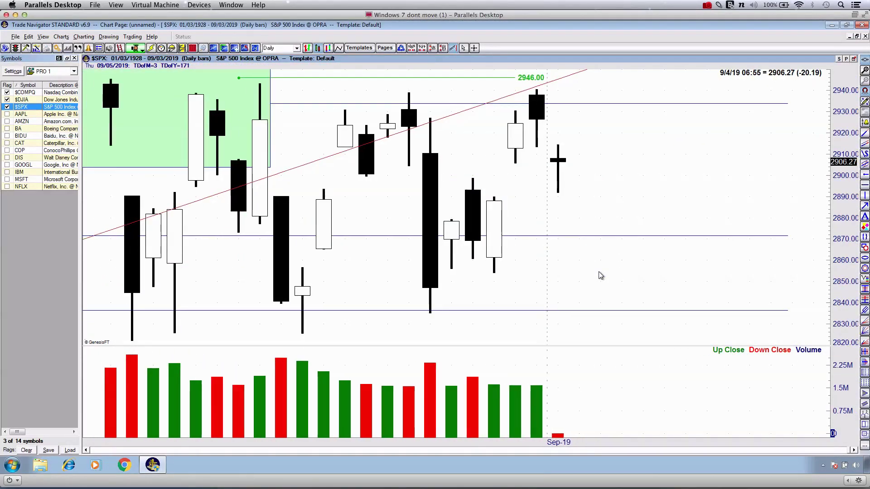
{"action": "scroll", "coordinate": [601, 276], "scroll_direction": "down", "scroll_amount": 3}
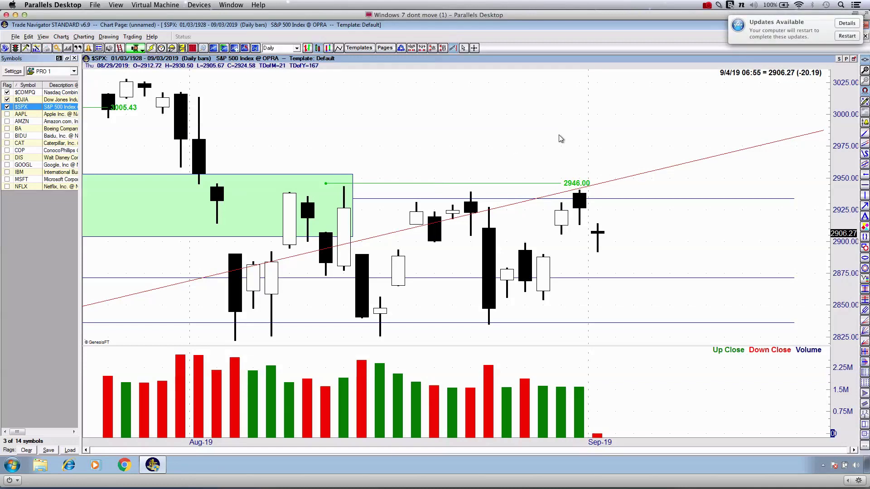
Dismiss the Updates Available notification covering the chart window
{"action": "left_click_drag", "start_coordinate": [763, 35], "coordinate": [818, 30]}
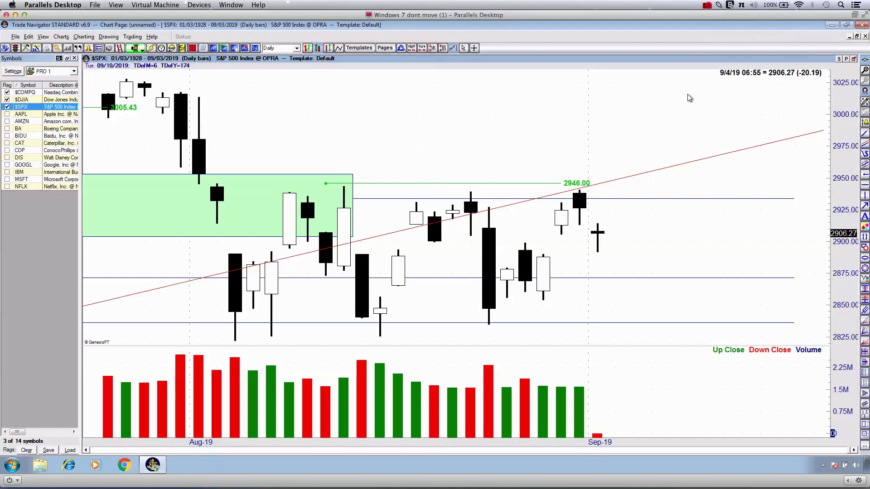
{"action": "left_click", "coordinate": [707, 7]}
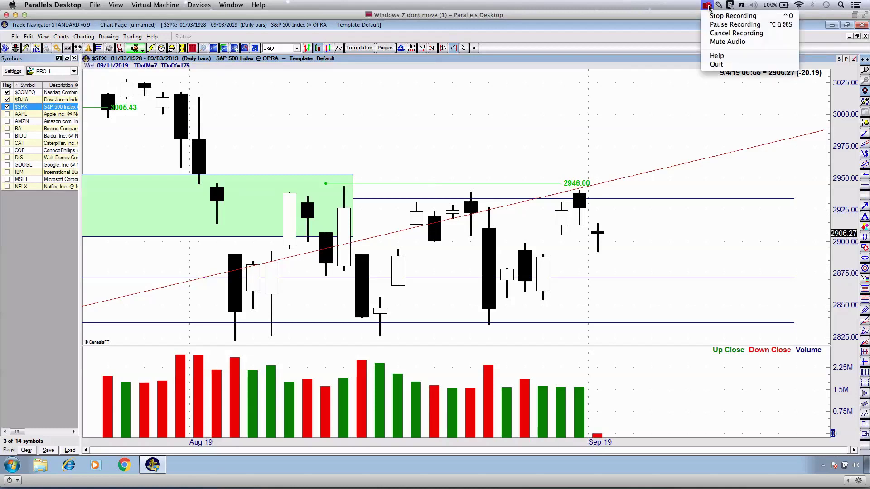